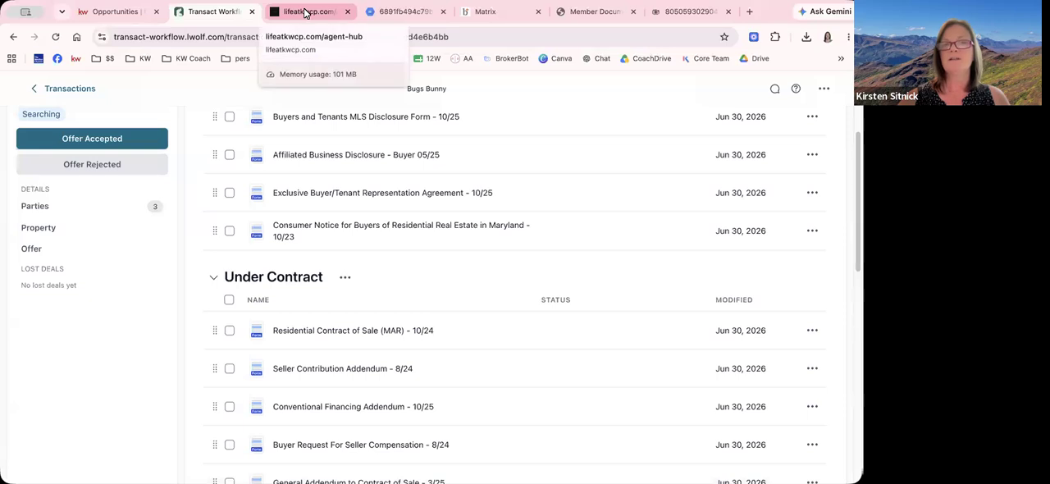
Look over the compliance checklists on the lifeatkwcp.com agent hub, and return to the transaction's Under Contract paperwork
left_click(305, 13)
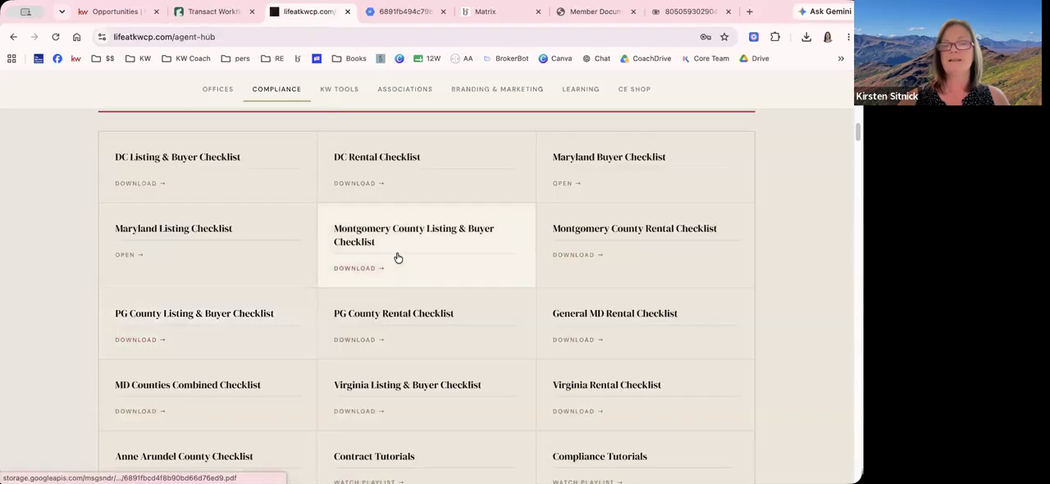
scroll(398, 258, "down", 3)
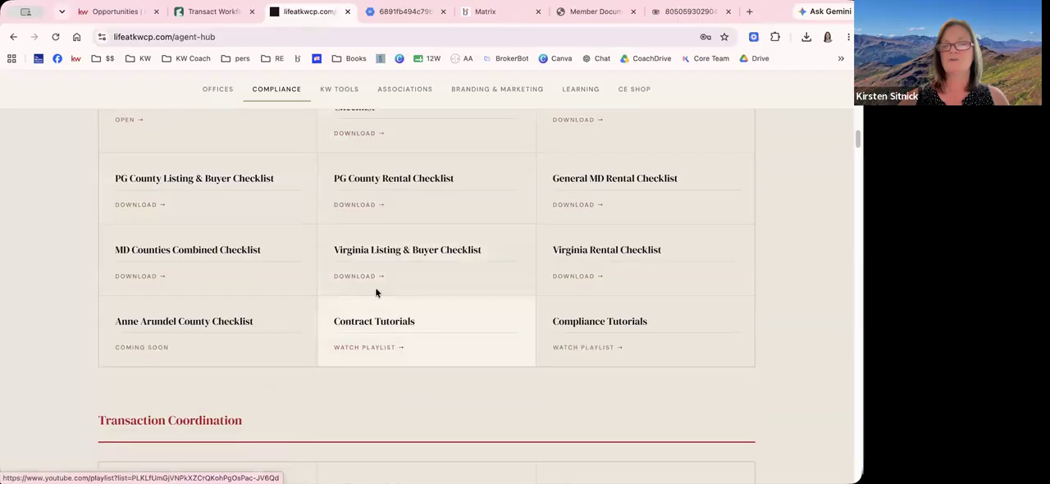
left_click(222, 13)
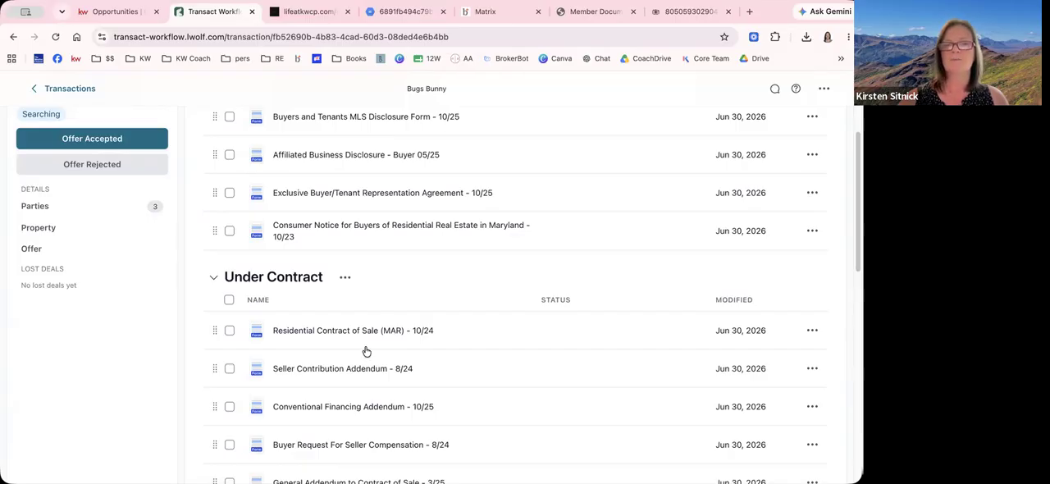
scroll(321, 281, "down", 1)
scroll(410, 264, "down", 1)
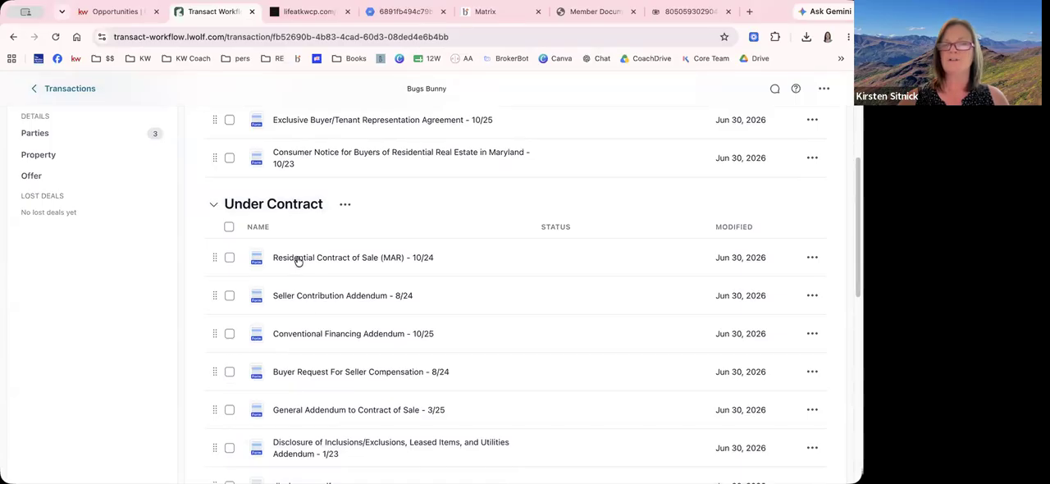
Open the Residential Contract of Sale (MAR) - 10/24 form to review its pages, and save it before returning to the transaction
left_click(298, 259)
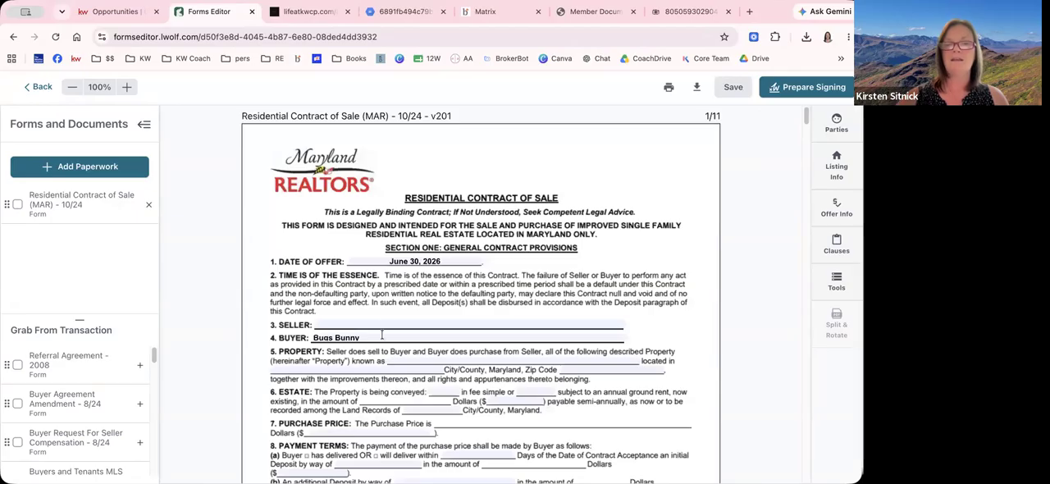
scroll(382, 336, "down", 5)
scroll(383, 337, "down", 4)
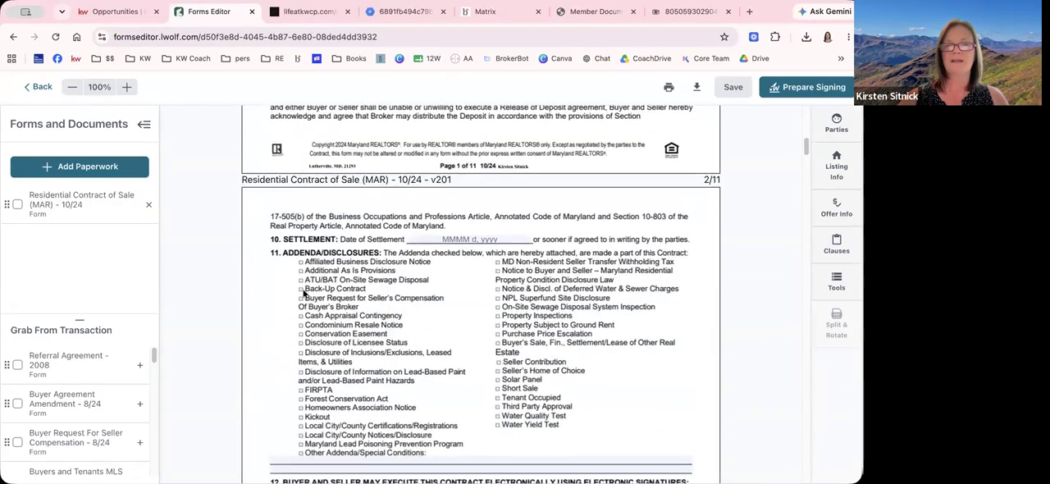
scroll(400, 307, "down", 1)
scroll(402, 307, "down", 2)
scroll(402, 296, "up", 10)
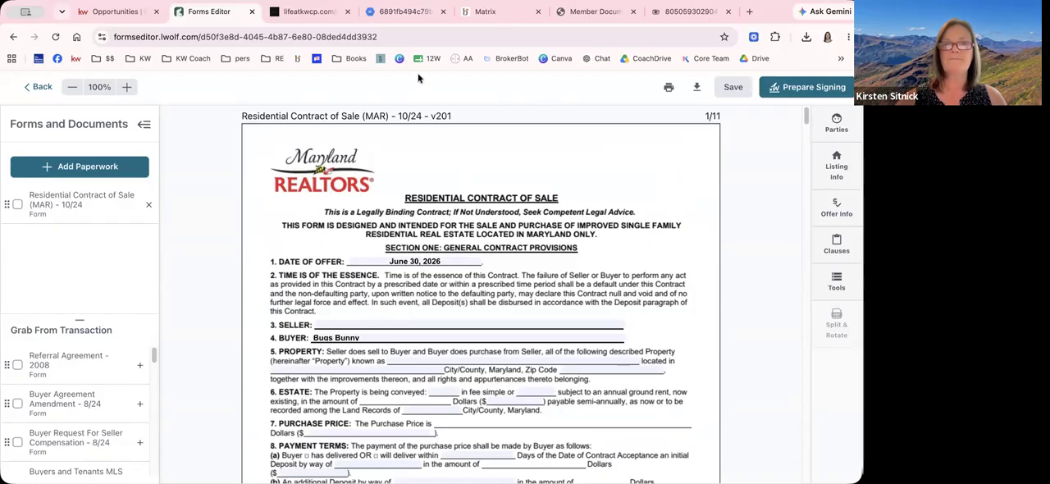
left_click(733, 88)
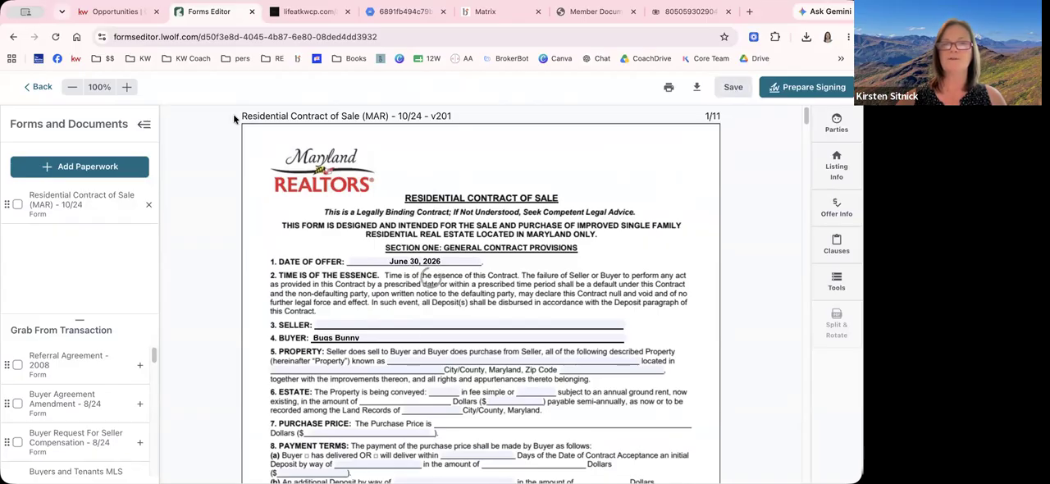
left_click(41, 87)
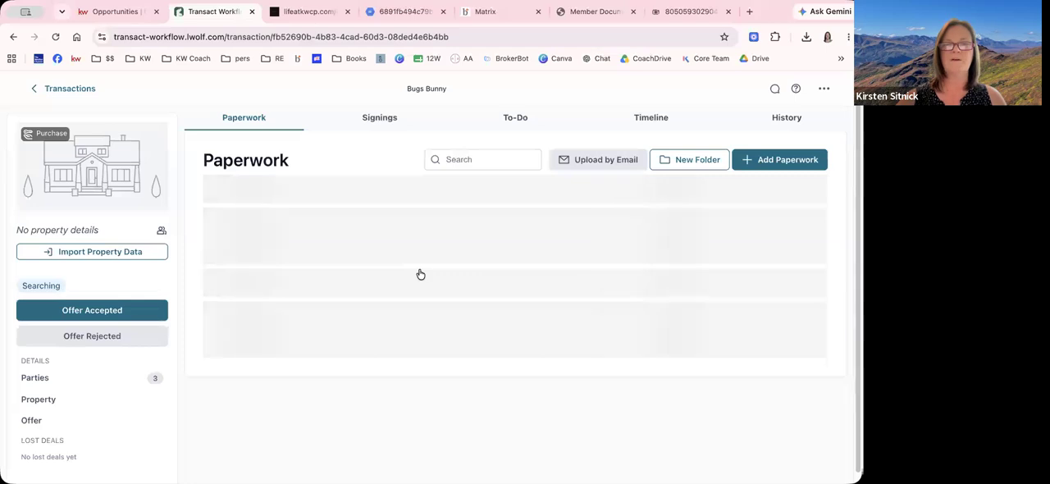
Select the contract of sale, seller contribution, conventional financing, buyer compensation request and general addendum forms plus disclosures.pdf under Under Contract
scroll(422, 277, "down", 1)
scroll(421, 278, "down", 3)
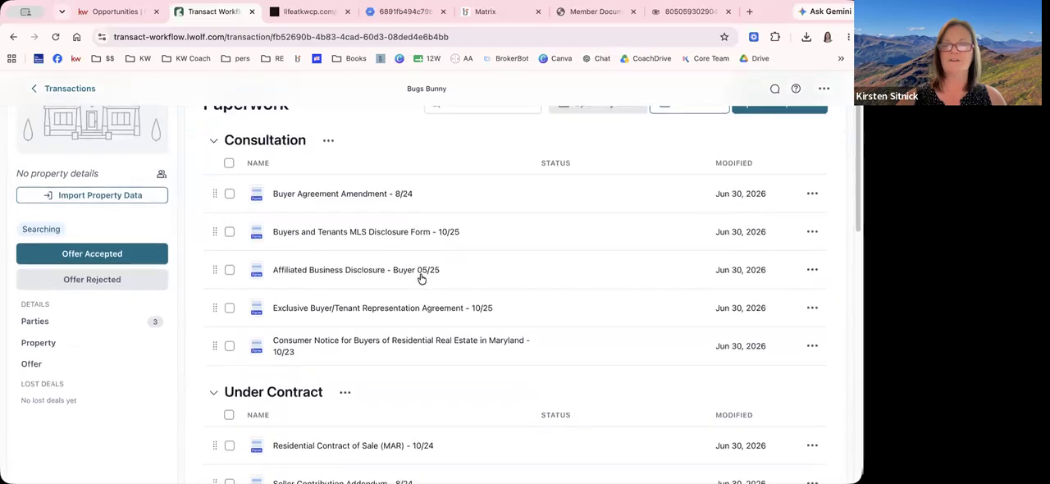
scroll(421, 276, "down", 2)
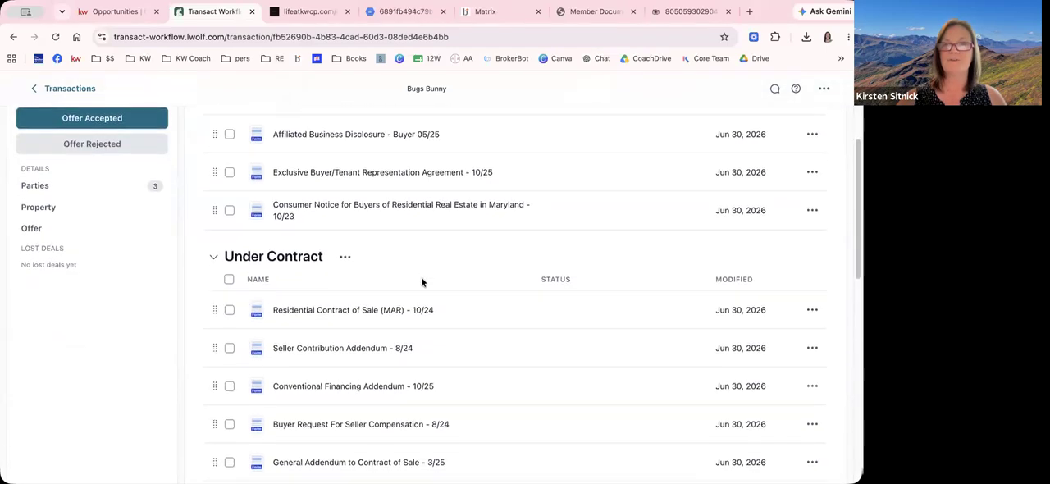
left_click(229, 244)
left_click(229, 282)
left_click(230, 321)
scroll(232, 336, "down", 1)
left_click(229, 337)
left_click(230, 376)
scroll(232, 374, "down", 2)
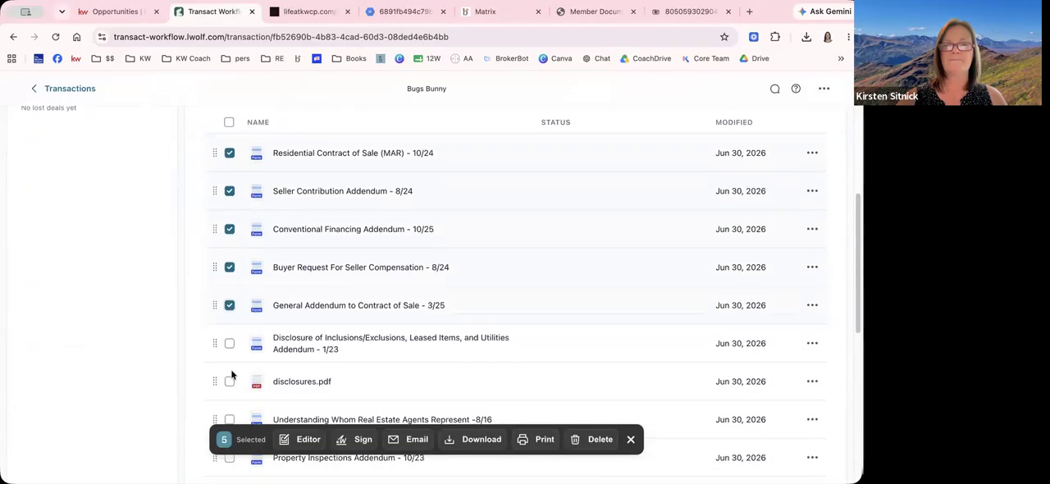
left_click(230, 381)
Create an Authentisign signing from the selected documents, named "Please sign", with Under Contract as the return folder
scroll(250, 311, "down", 3)
scroll(251, 309, "down", 2)
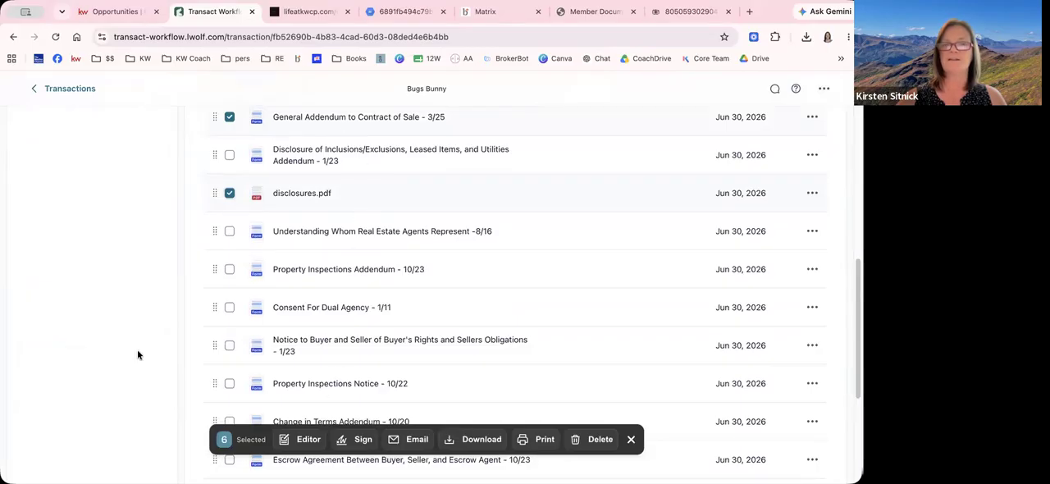
scroll(358, 259, "up", 6)
scroll(364, 258, "up", 1)
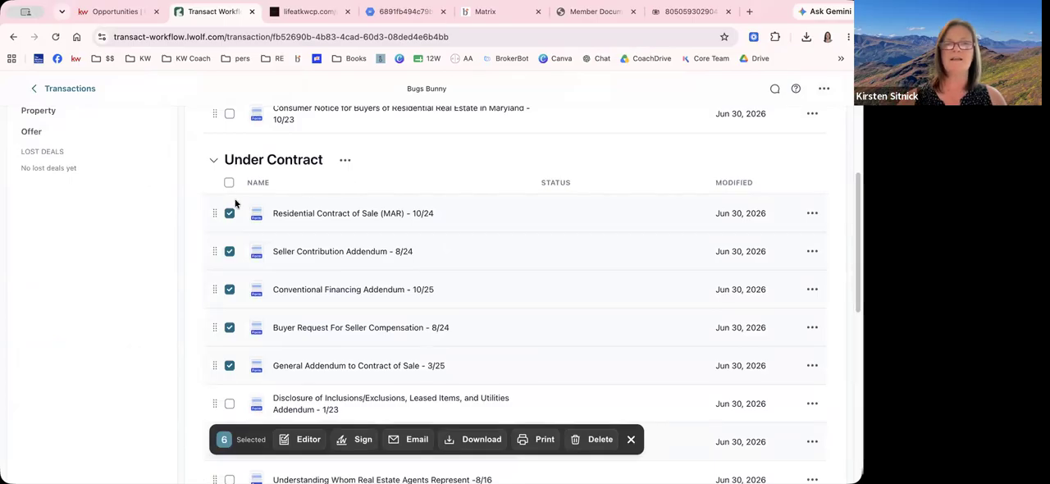
scroll(243, 365, "down", 4)
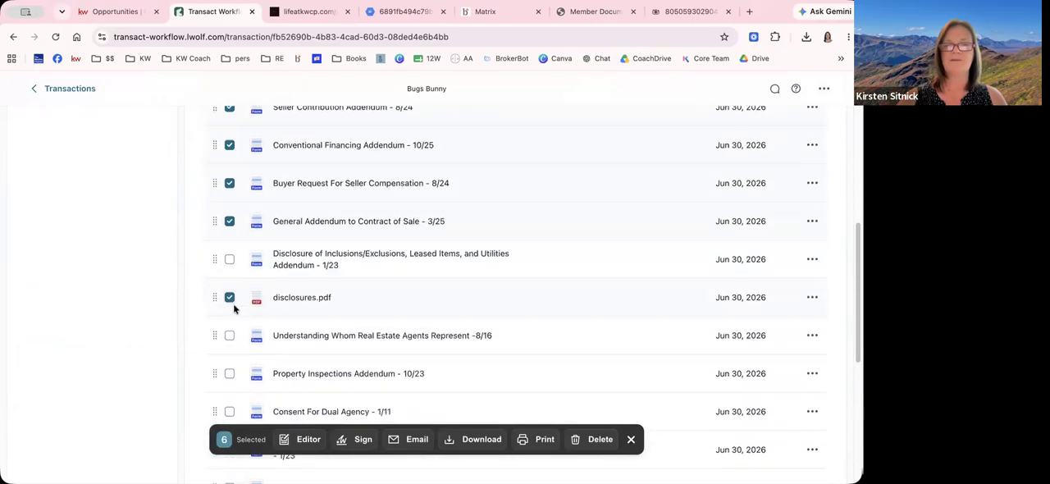
left_click(360, 444)
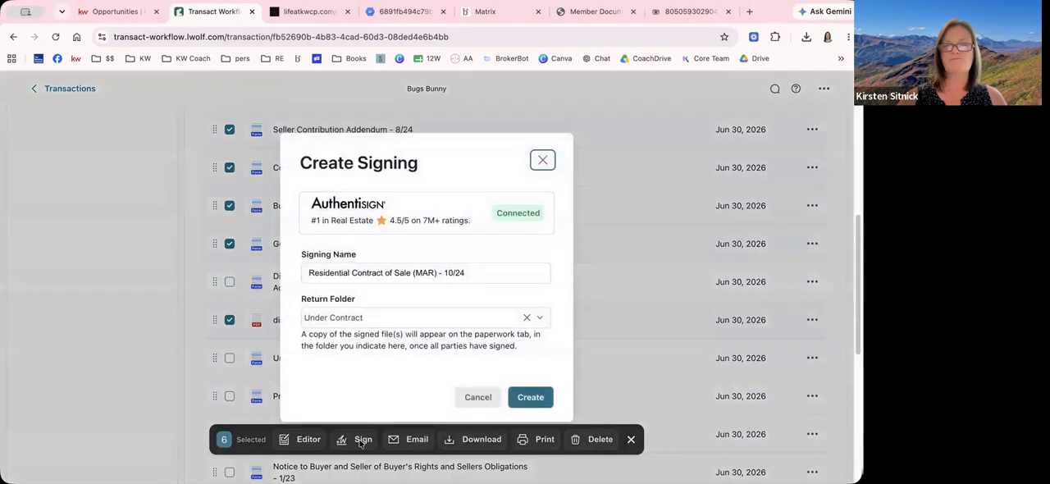
triple_click(369, 274)
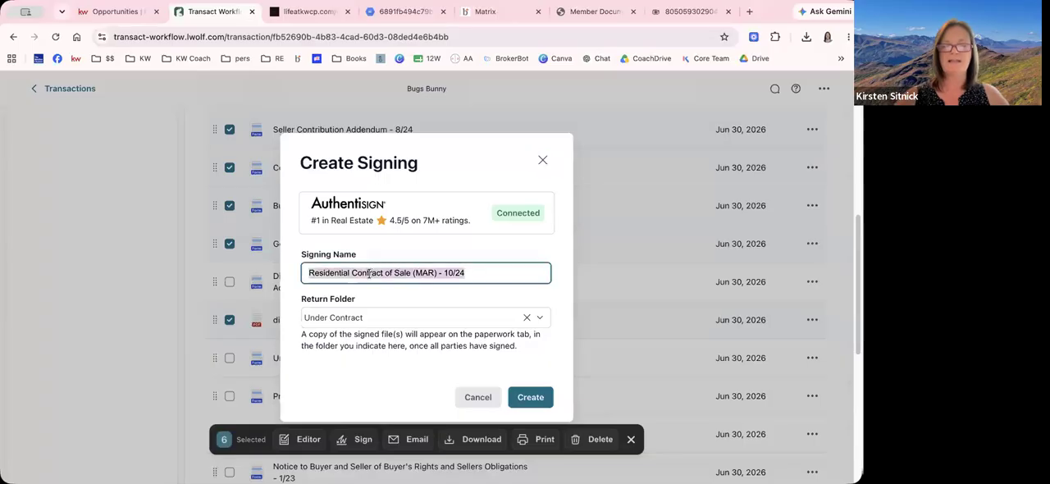
type("Please")
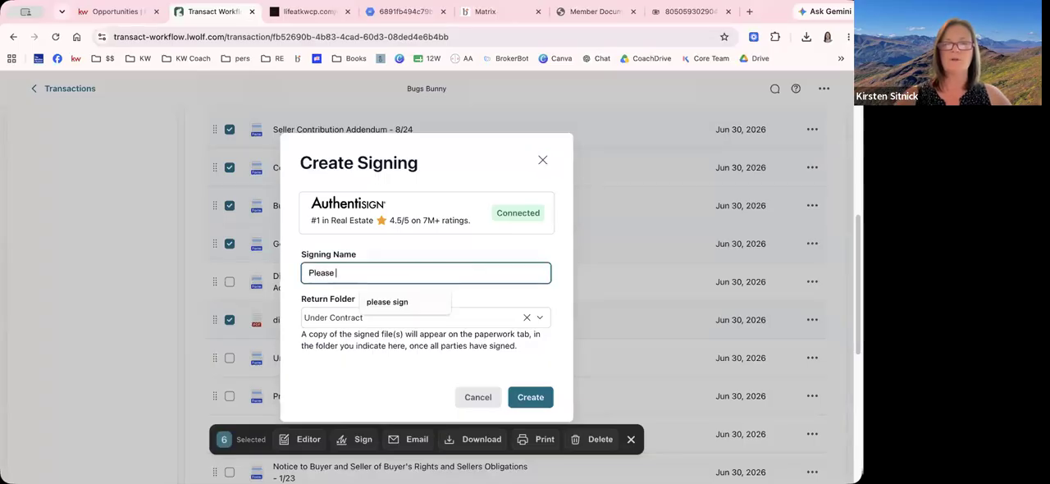
type(" sign")
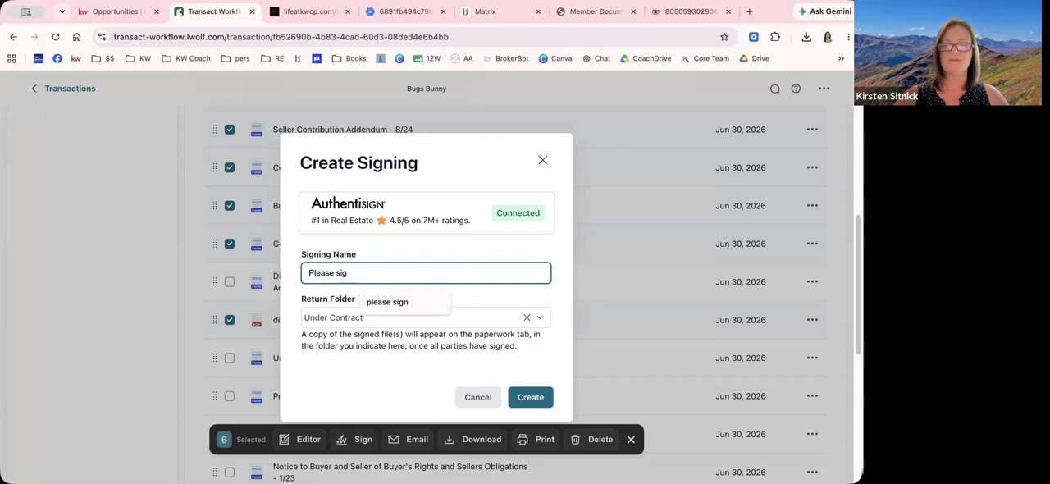
left_click(383, 373)
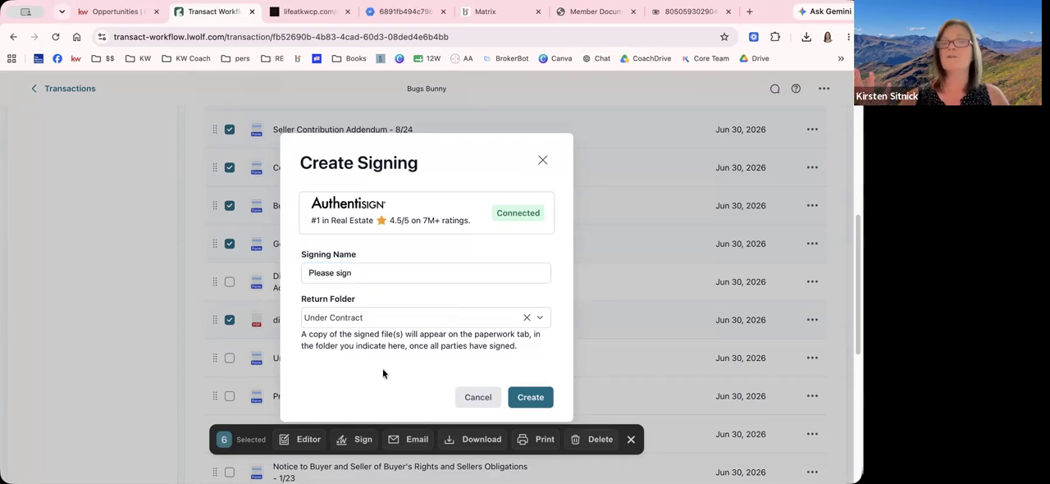
left_click(521, 398)
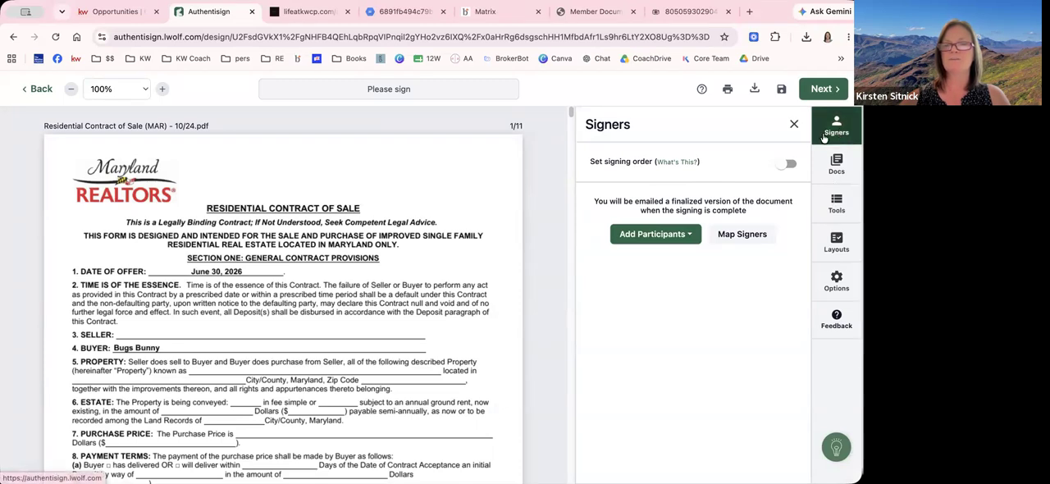
Add the buyer and the buyer's agent from the transaction as remote signers, and assign the mapped signature blocks
left_click(656, 235)
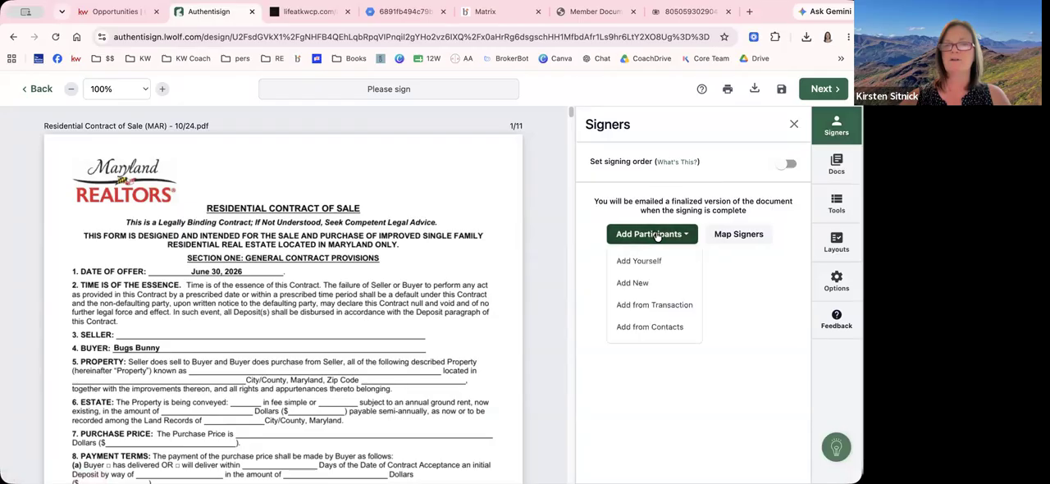
left_click(644, 305)
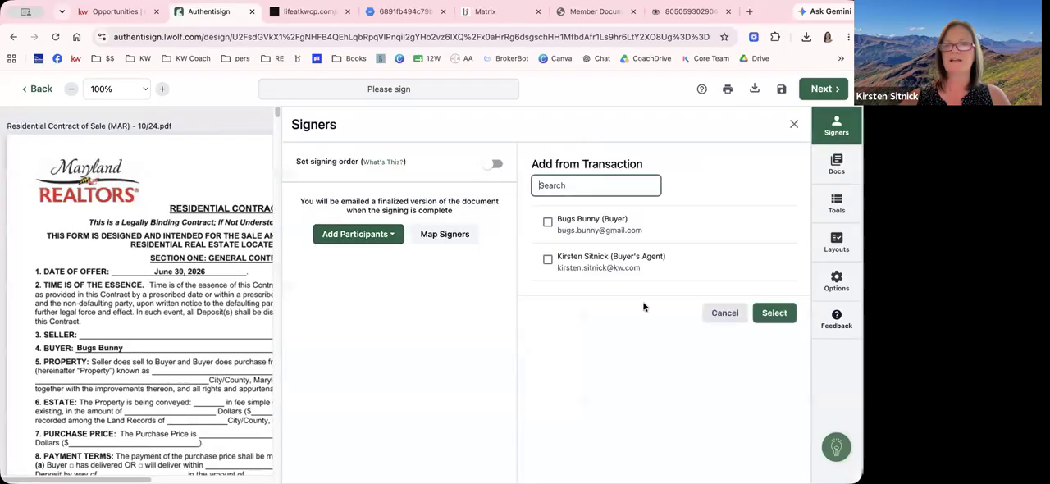
left_click(548, 223)
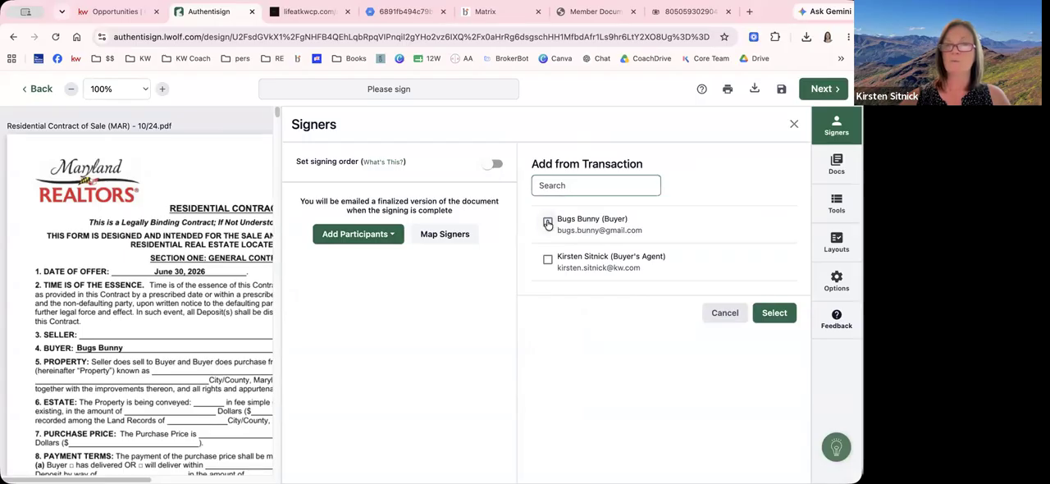
left_click(547, 261)
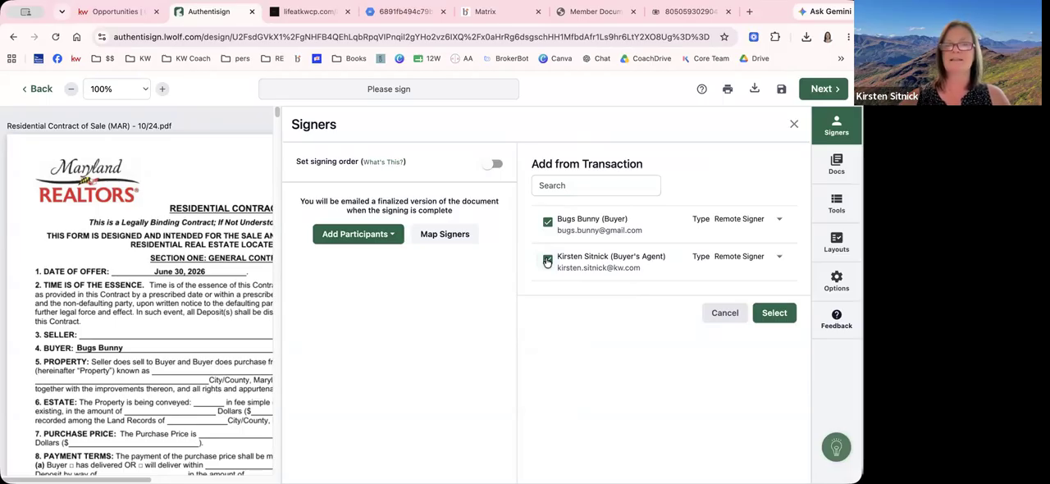
left_click(774, 314)
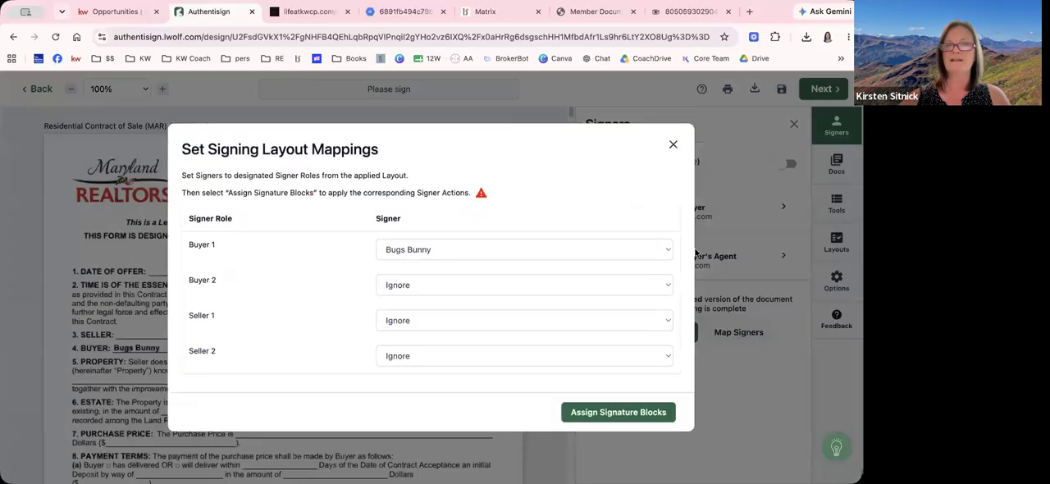
left_click(582, 416)
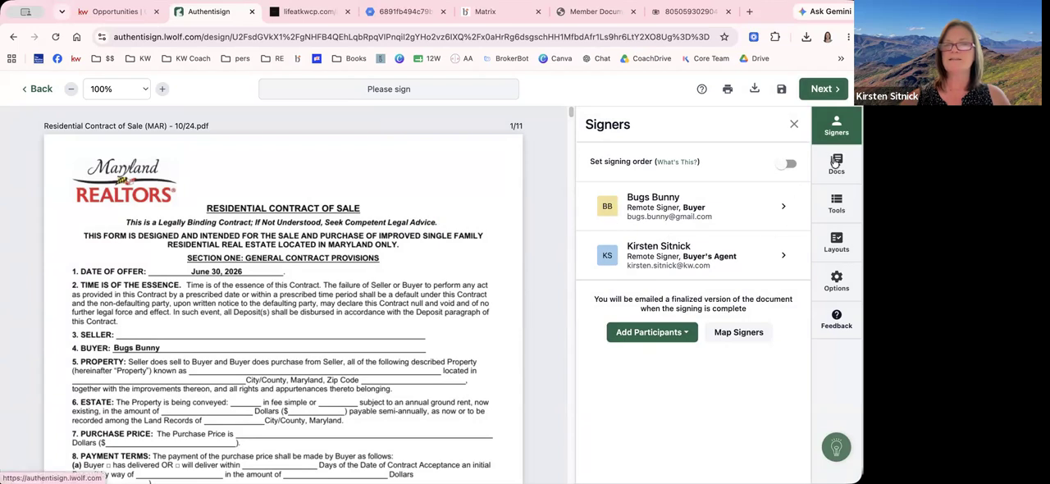
Reorder the signing documents so the Conventional Financing Addendum is second and the Seller Contribution Addendum third
left_click(835, 162)
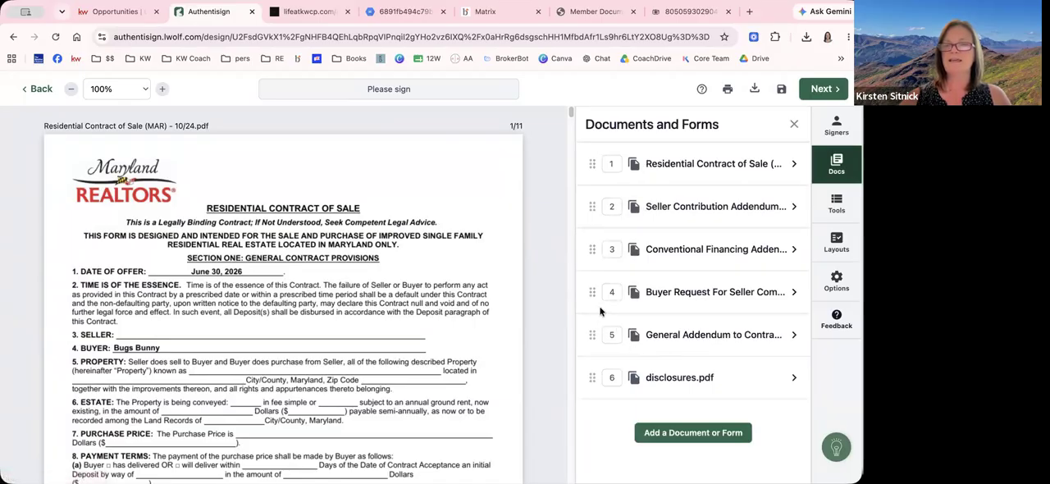
left_click_drag(591, 294, 589, 254)
left_click_drag(591, 288, 588, 220)
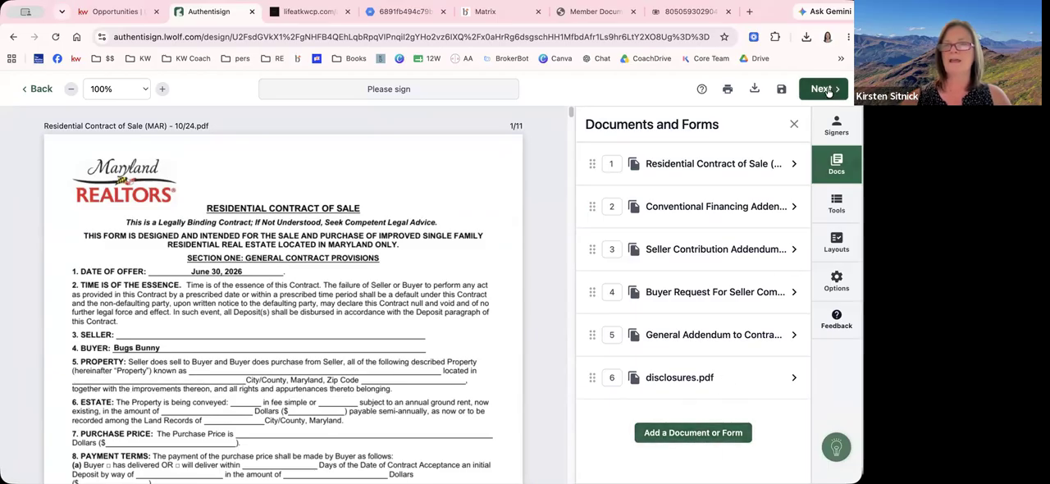
Delete the buyer's initial block at Inspections Declined in paragraph 26 on page 4 of the contract
left_click(837, 205)
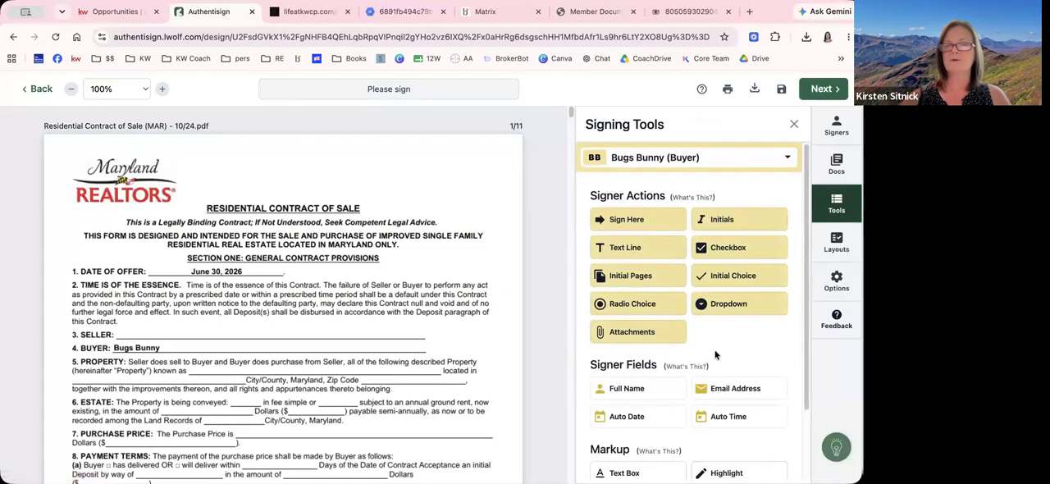
scroll(465, 351, "down", 1)
scroll(460, 353, "down", 15)
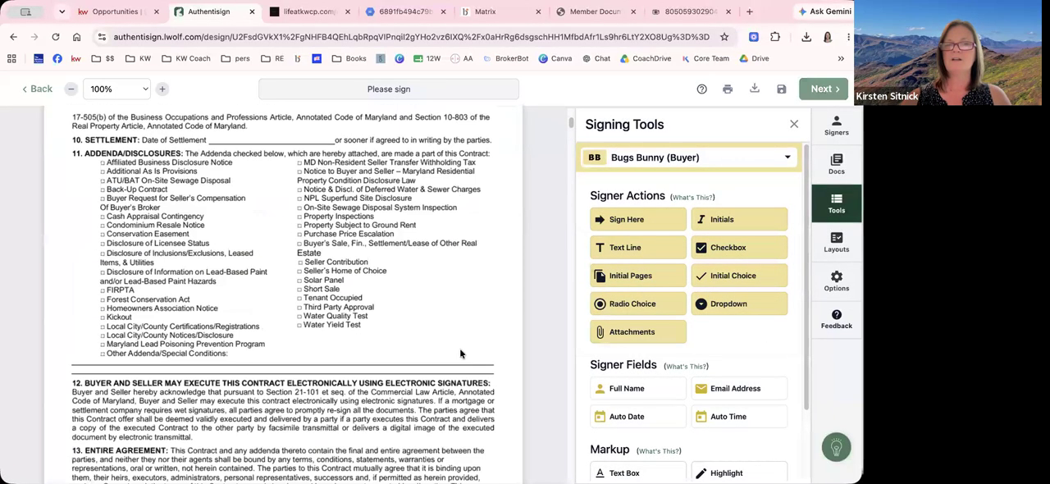
scroll(459, 348, "down", 12)
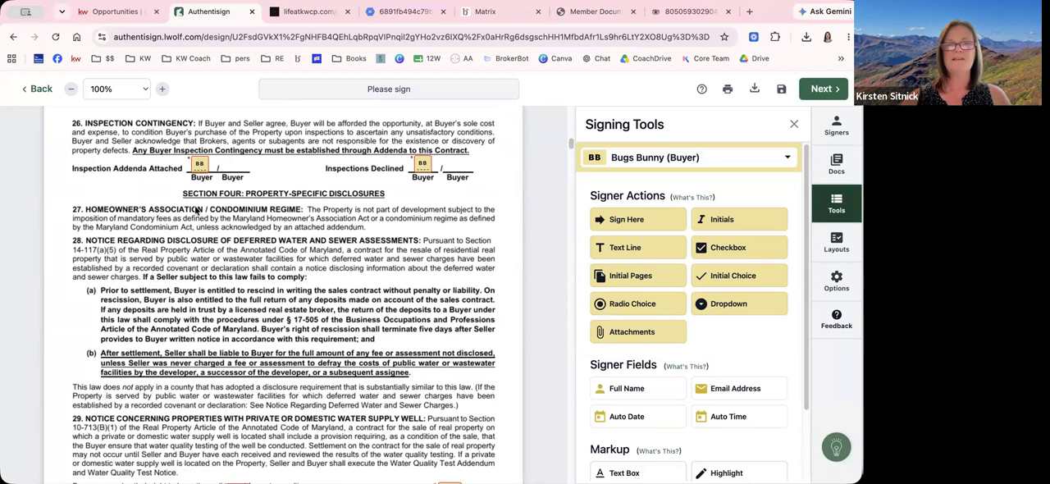
scroll(181, 197, "up", 1)
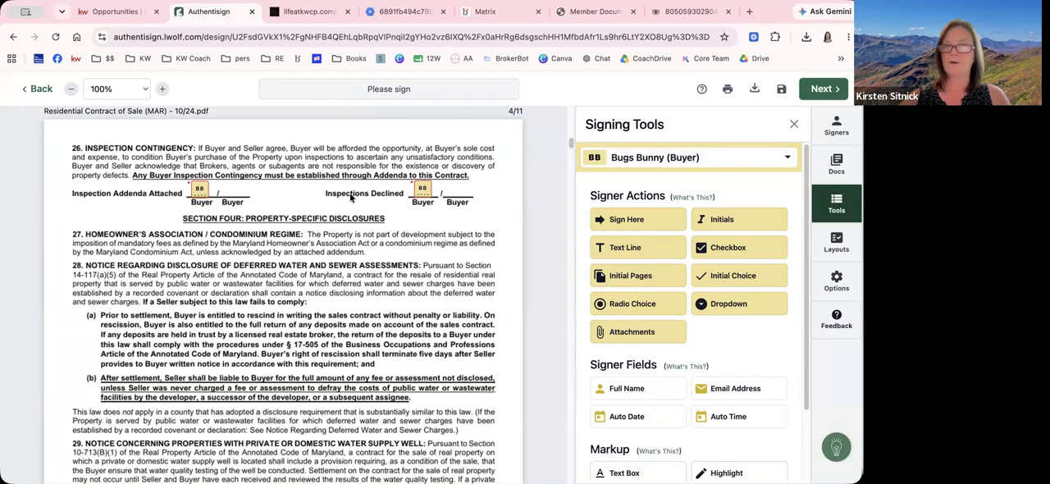
left_click(423, 189)
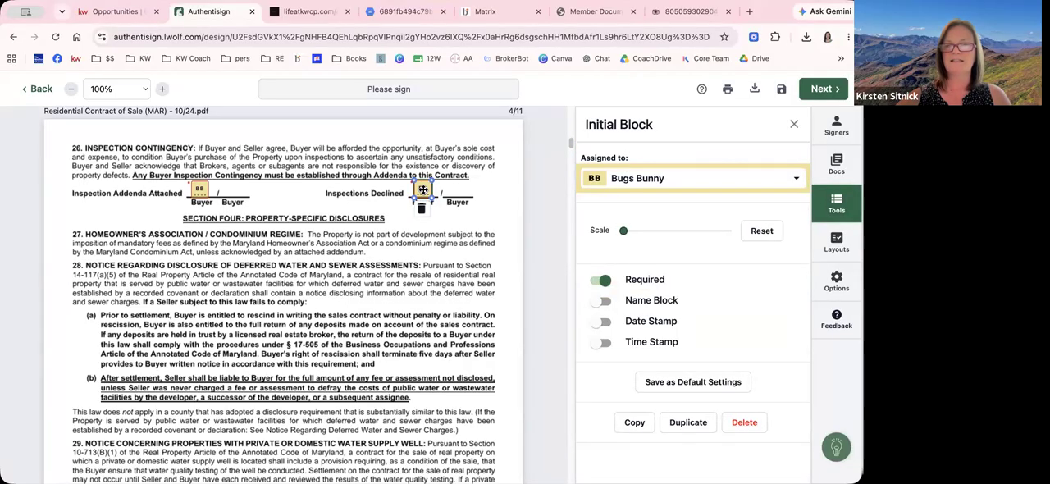
key("Delete")
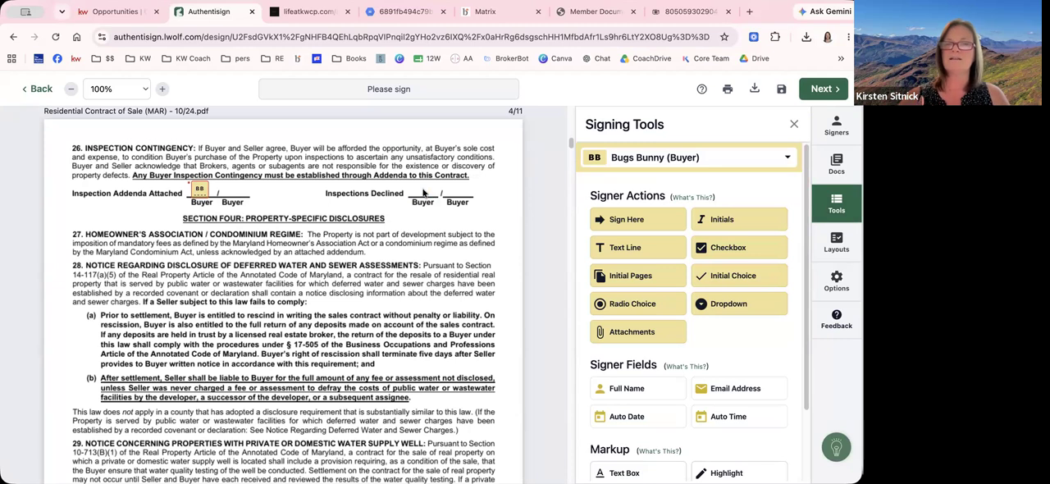
Review the buyer's initial and signature blocks in the Residential Contract of Sale from paragraph 26 through the page 10 signature lines
left_click(204, 187)
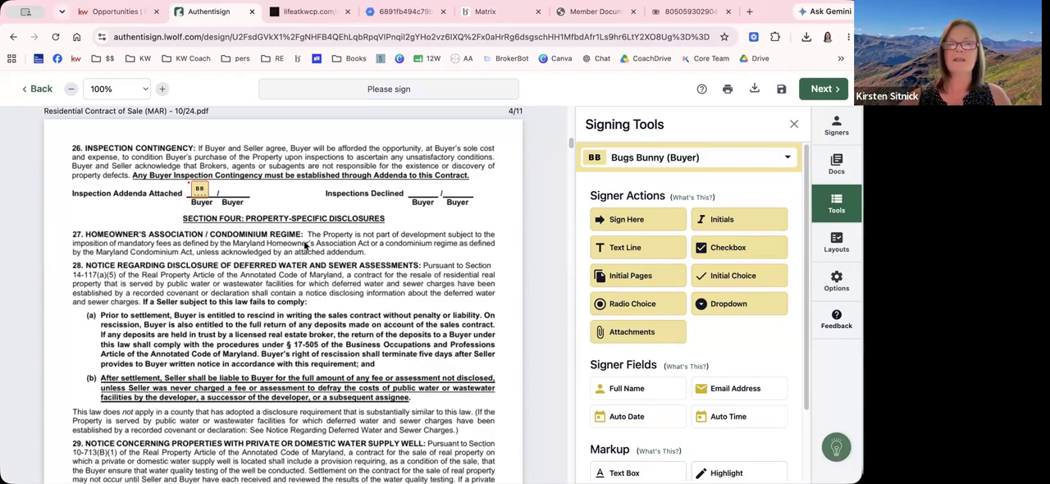
scroll(312, 296, "down", 1)
scroll(312, 302, "down", 3)
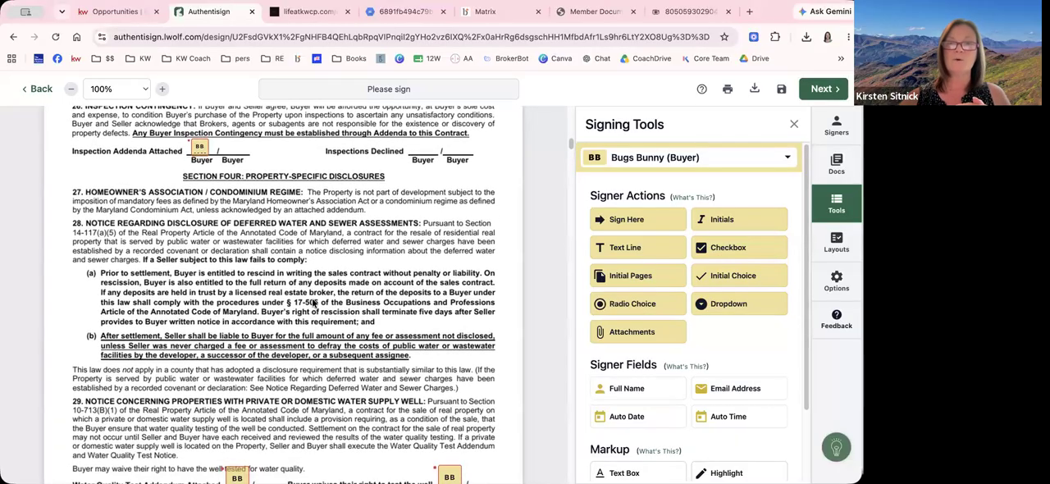
scroll(313, 303, "down", 3)
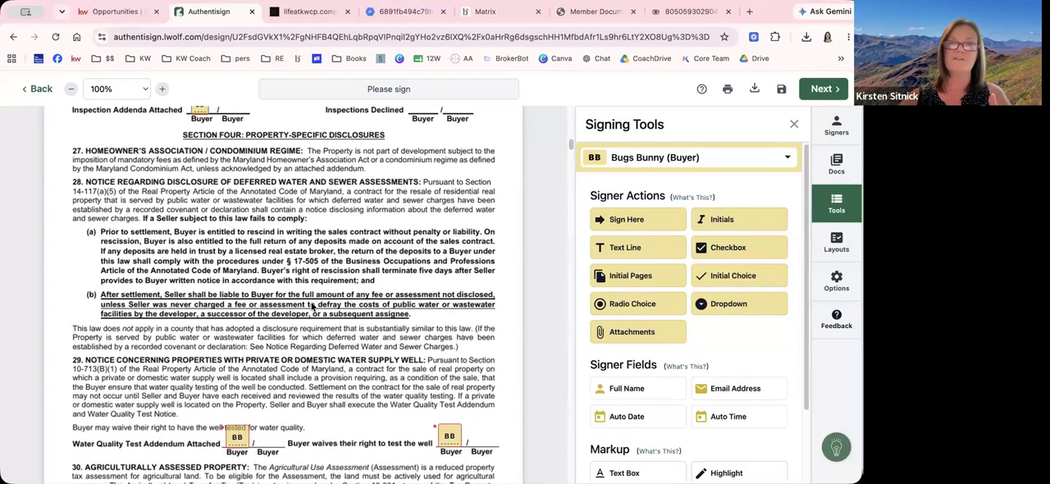
scroll(312, 305, "down", 6)
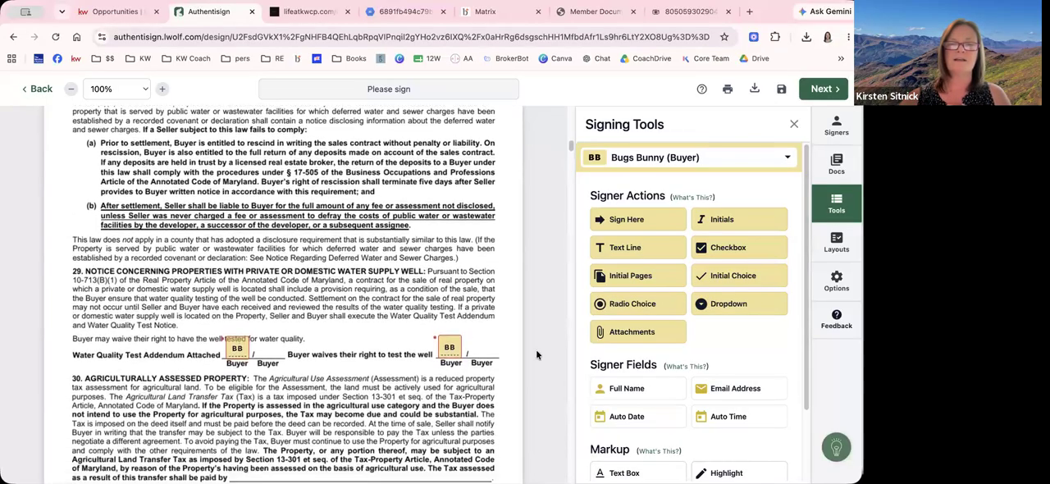
left_click_drag(237, 349, 447, 351)
left_click(405, 328)
scroll(402, 329, "down", 15)
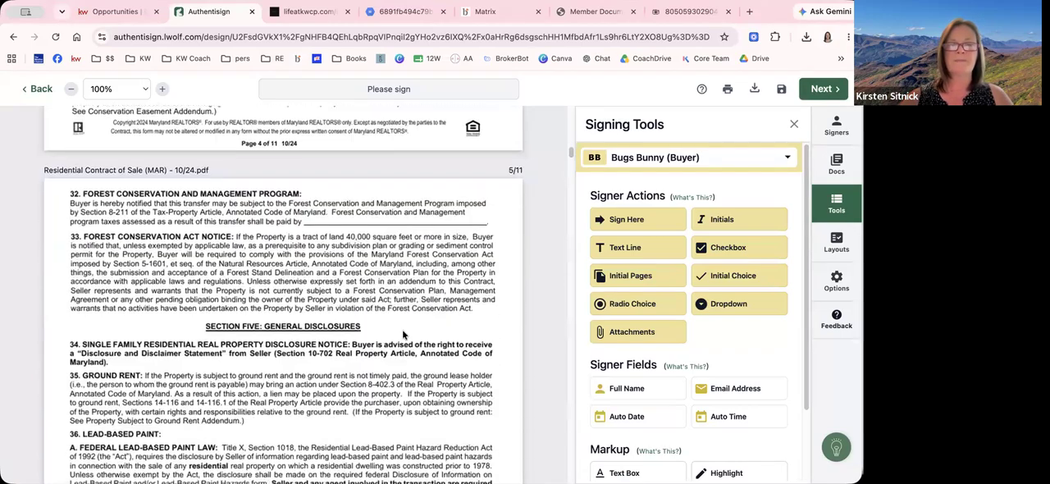
scroll(402, 329, "down", 3)
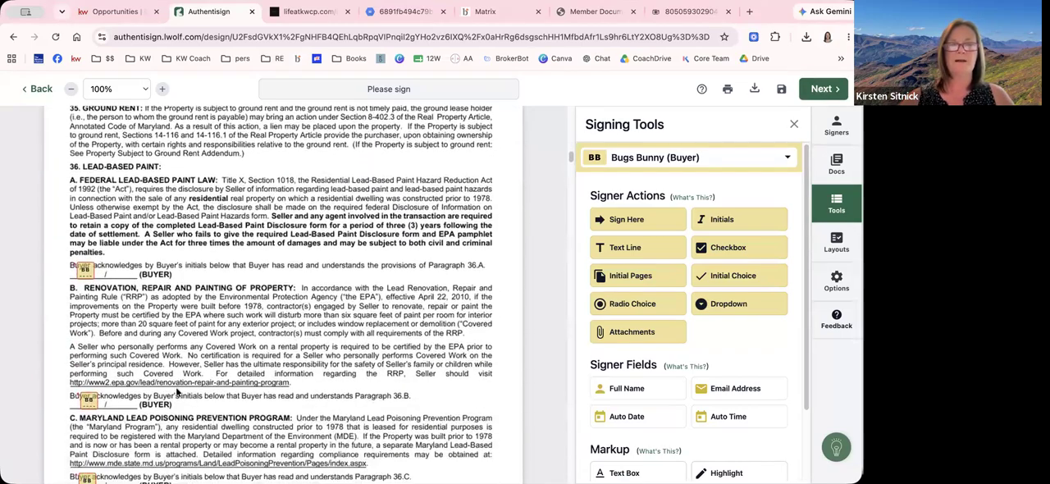
scroll(176, 394, "down", 10)
scroll(173, 360, "down", 15)
scroll(173, 360, "down", 20)
scroll(173, 360, "down", 20)
scroll(256, 361, "up", 3)
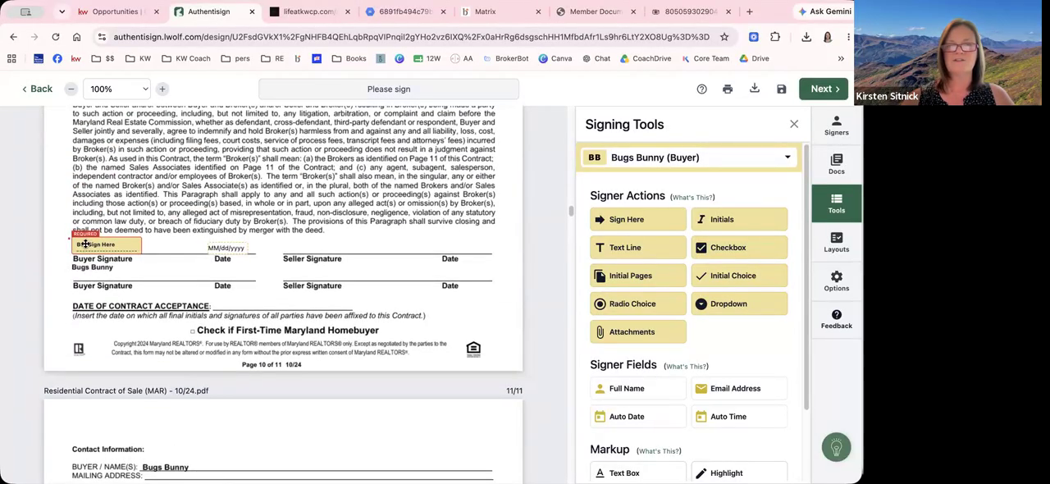
Check the buyer's signature blocks on the addenda between the contract and disclosures.pdf, including the financing, seller contribution and broker compensation addenda
scroll(194, 321, "down", 10)
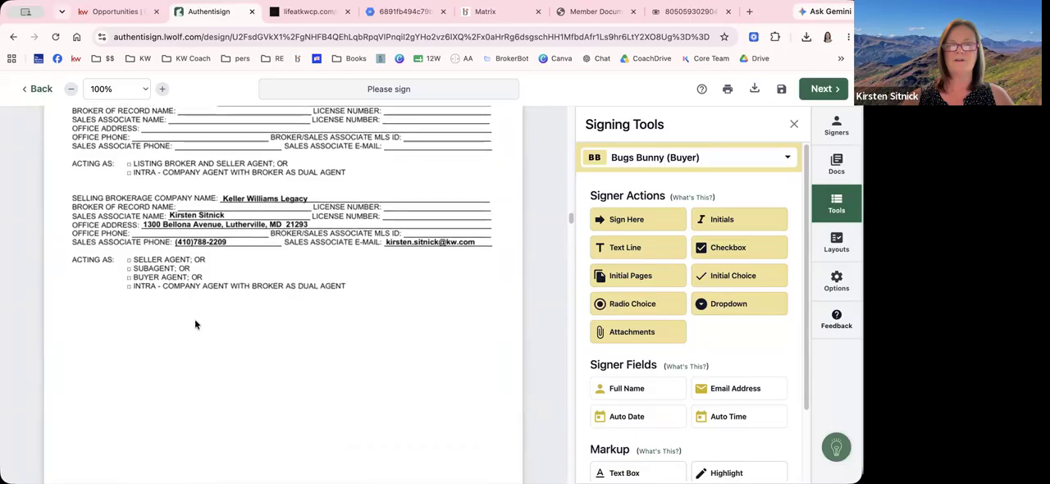
scroll(195, 325, "down", 15)
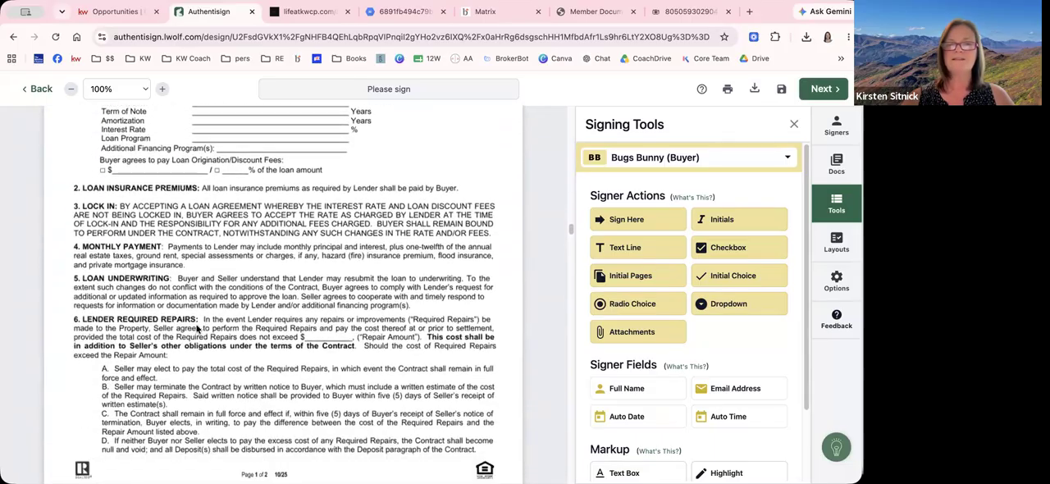
scroll(197, 329, "down", 12)
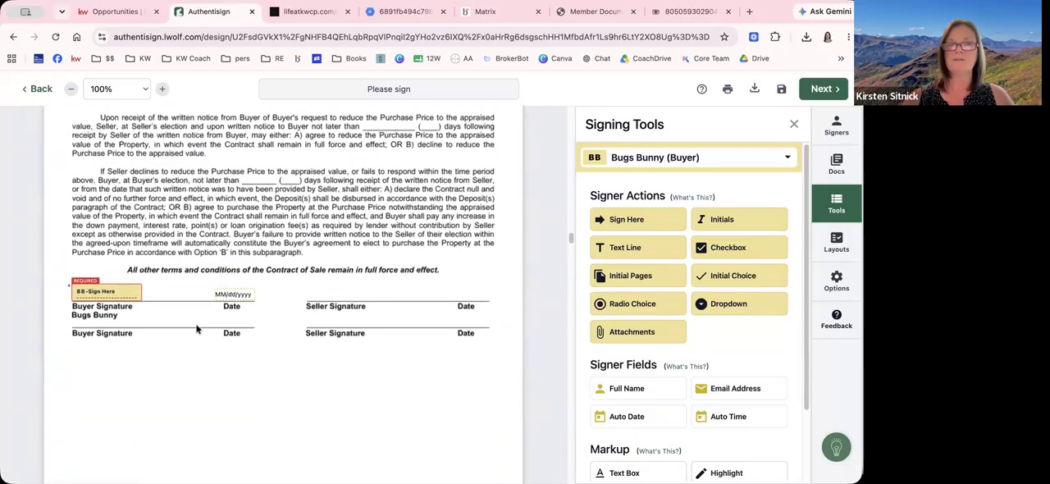
scroll(197, 332, "down", 12)
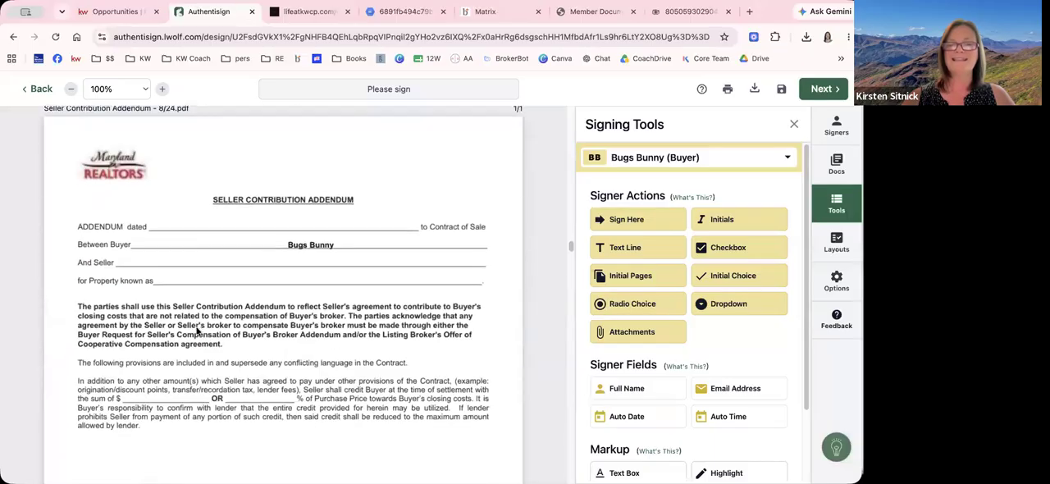
scroll(199, 334, "down", 15)
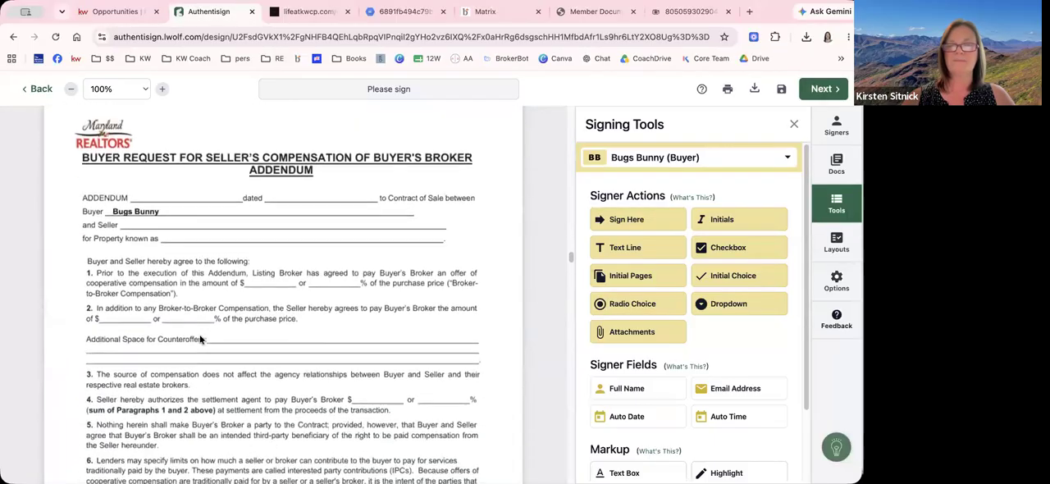
scroll(199, 334, "down", 15)
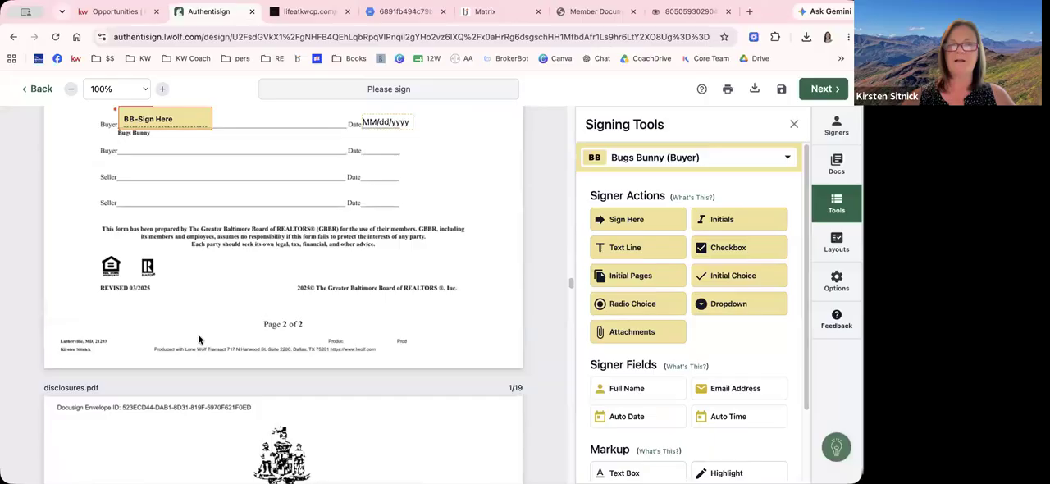
scroll(201, 291, "up", 5)
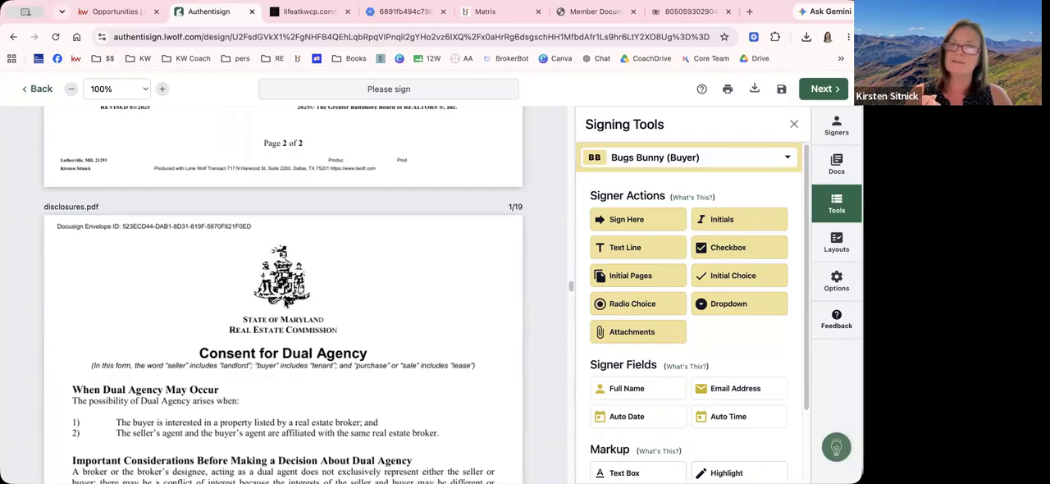
Place a buyer Sign Here block on the first Buyer Signature line of the Inclusions/Exclusions addendum, page 3 of disclosures.pdf
scroll(286, 304, "down", 10)
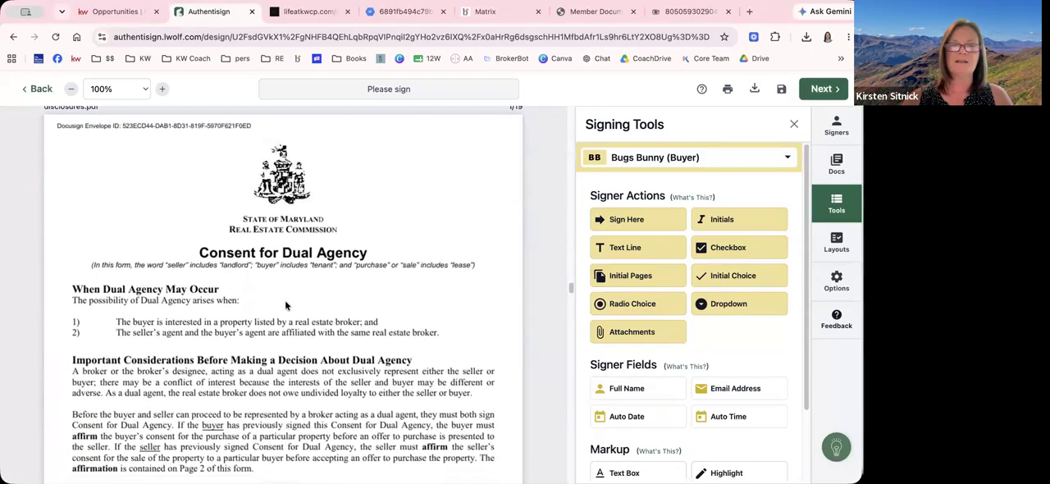
scroll(286, 305, "down", 10)
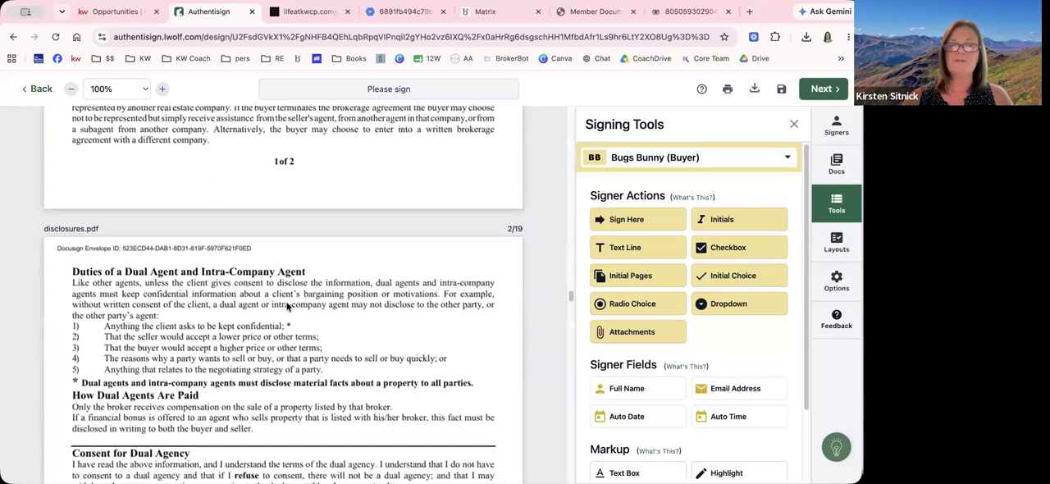
scroll(286, 305, "down", 2)
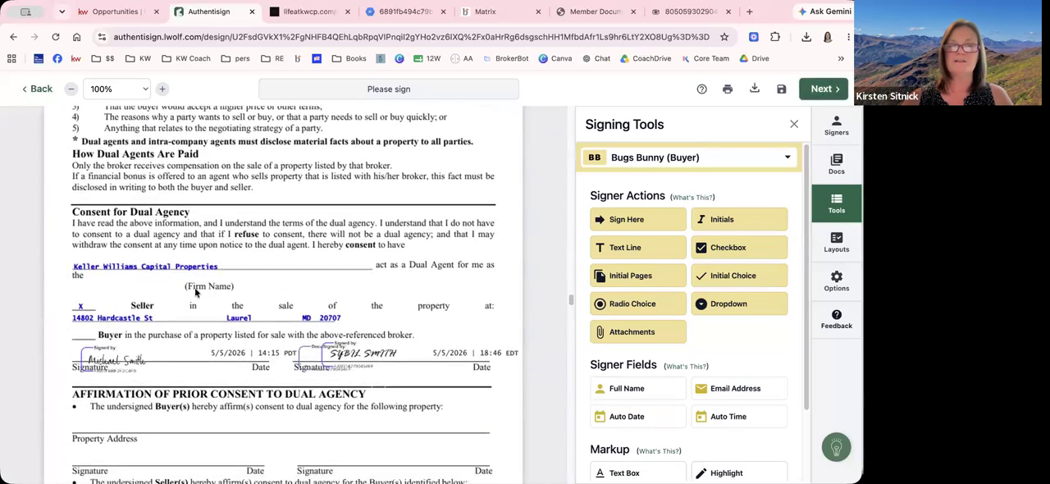
scroll(287, 307, "down", 5)
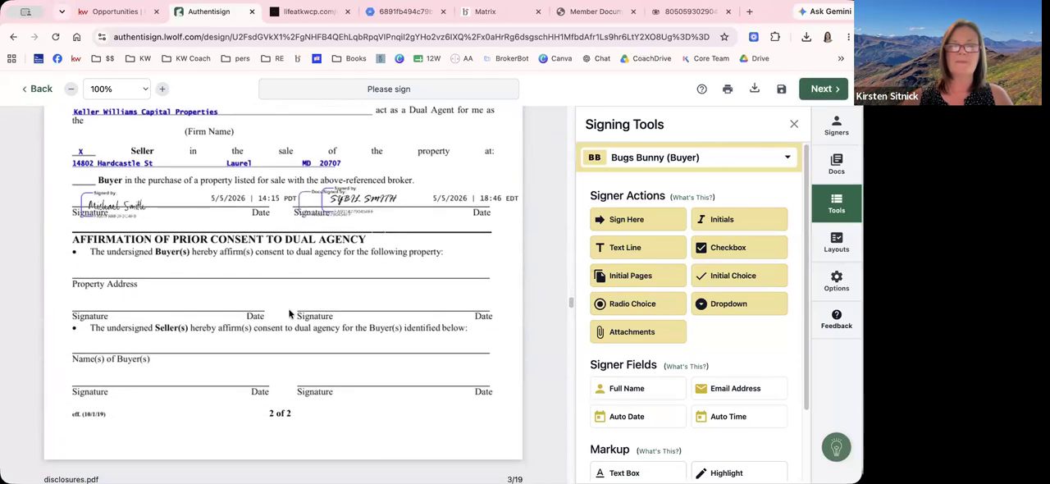
scroll(289, 314, "down", 1)
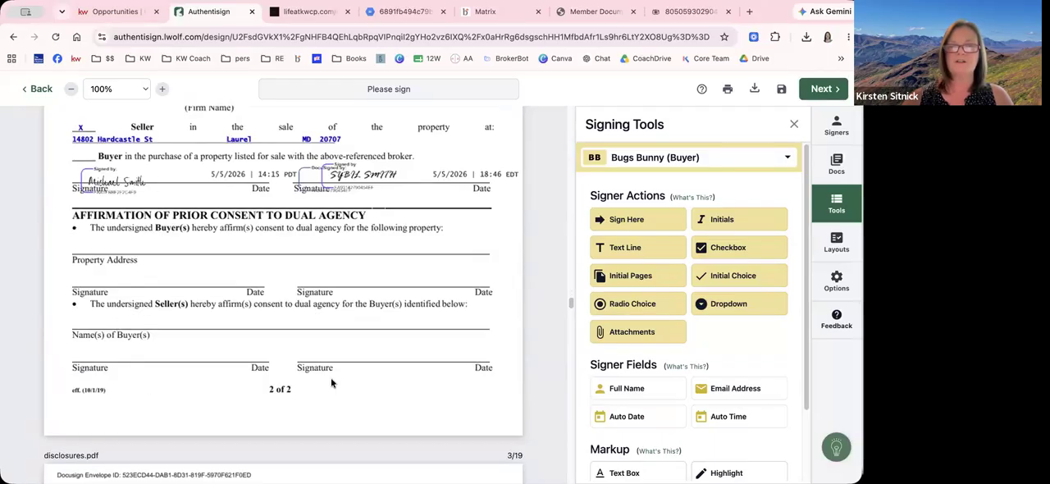
scroll(328, 372, "down", 6)
scroll(318, 365, "down", 10)
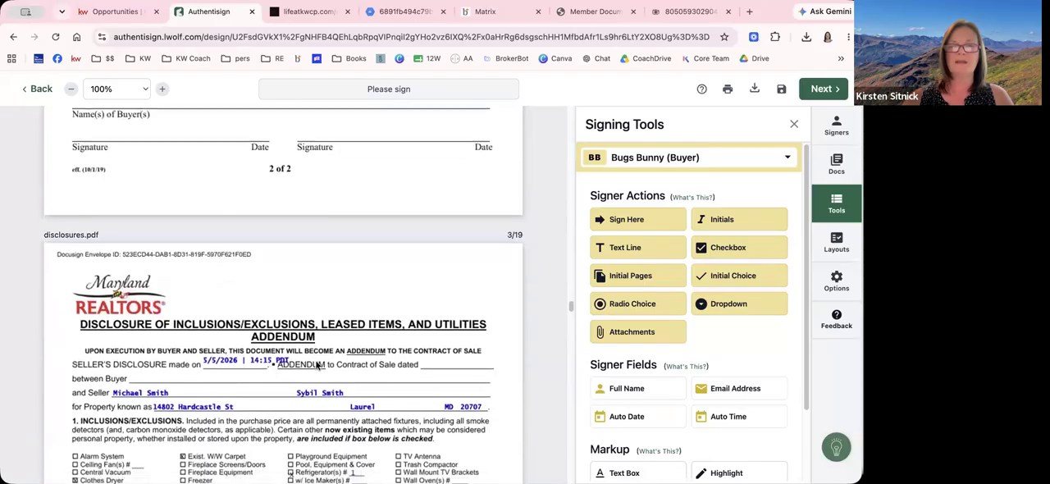
scroll(209, 230, "down", 2)
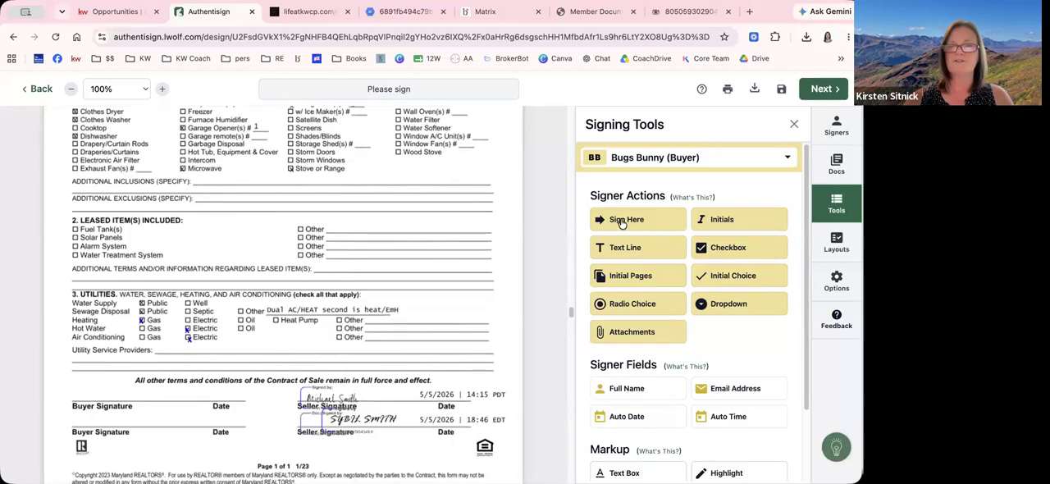
mouse_move(621, 223)
left_mouse_down()
mouse_move(517, 244)
mouse_move(290, 334)
mouse_move(90, 374)
mouse_move(82, 392)
left_mouse_up()
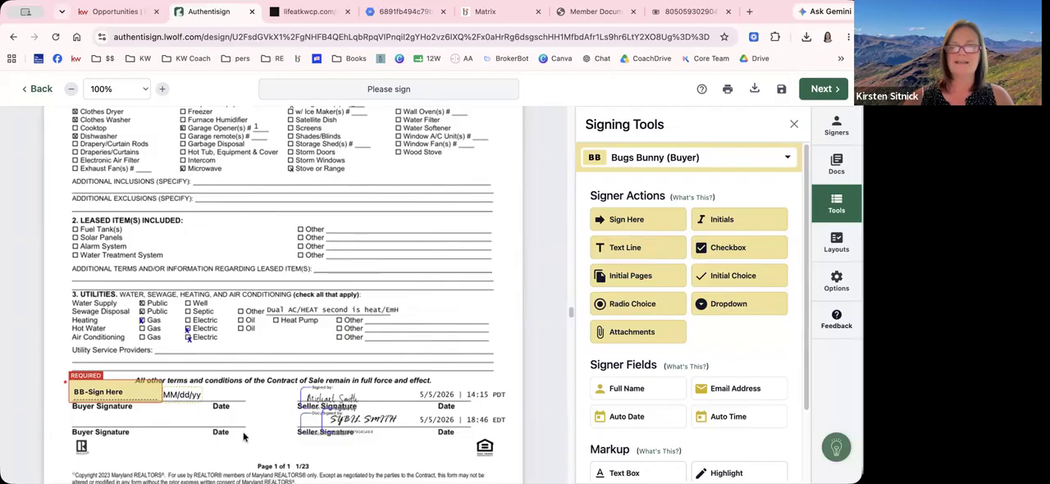
Place a buyer Sign Here block on the first Buyer's Signature line of the disclosure law notice, page 5 of disclosures.pdf
scroll(243, 436, "down", 8)
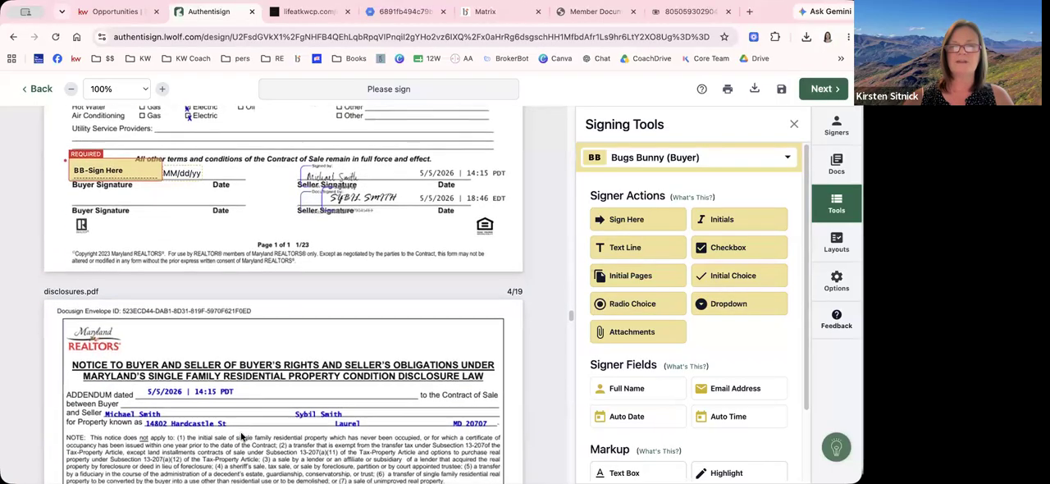
scroll(243, 437, "down", 20)
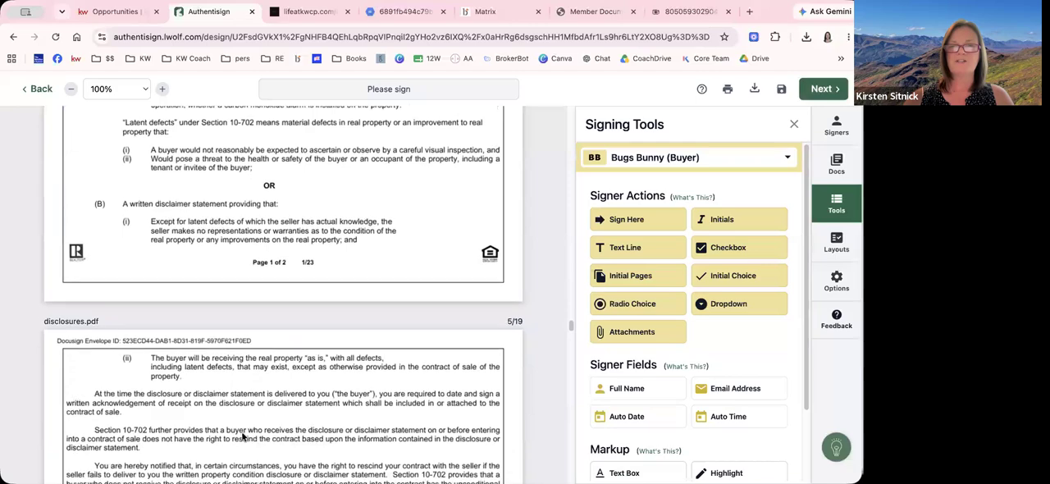
scroll(243, 436, "down", 10)
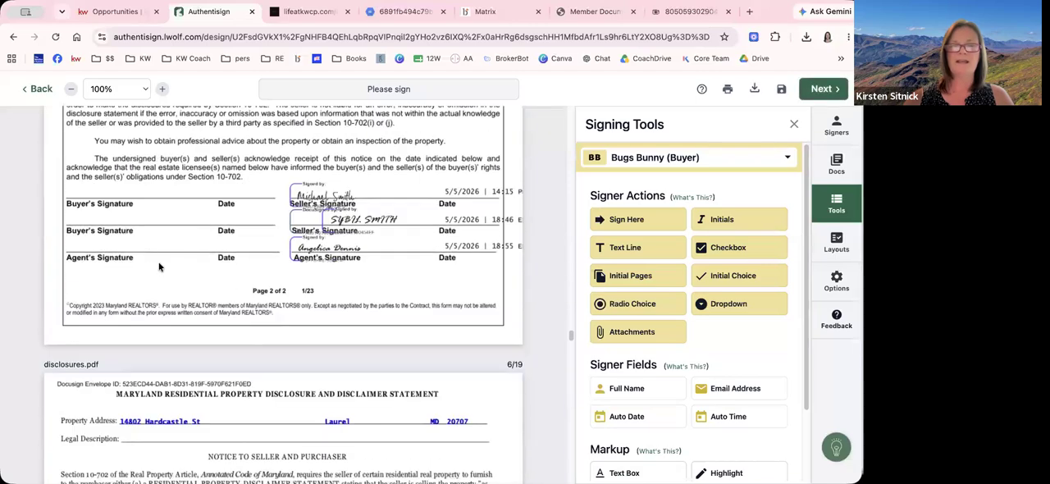
scroll(49, 202, "up", 1)
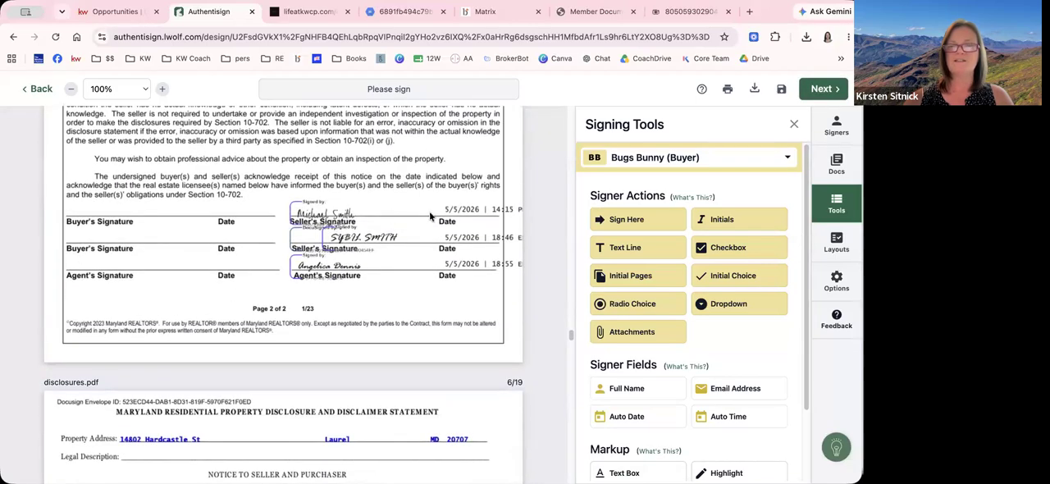
mouse_move(613, 220)
left_mouse_down()
mouse_move(300, 216)
mouse_move(14, 195)
mouse_move(60, 195)
left_mouse_up()
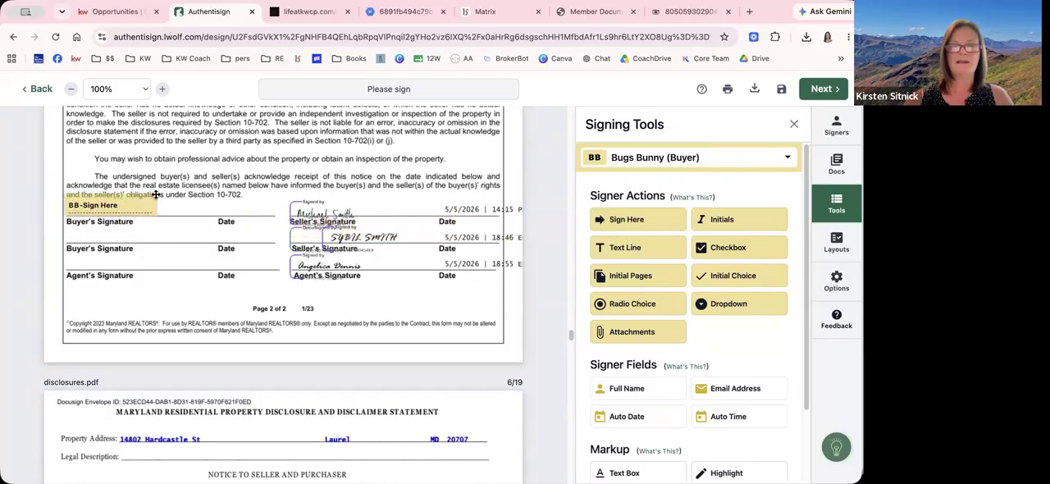
Switch the signer to the buyer's agent and place a Sign Here block on the buyer-side Agent's Signature line of page 5
left_click(619, 162)
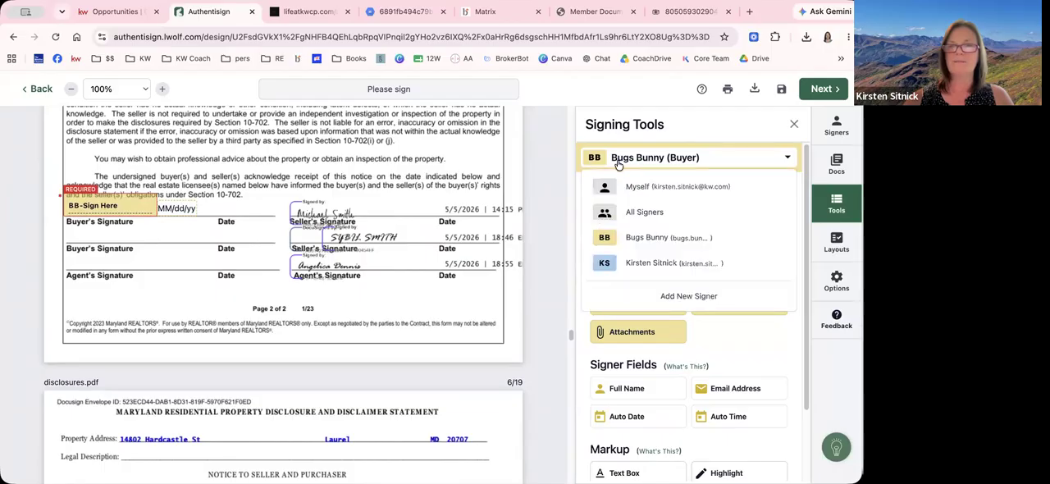
left_click(621, 269)
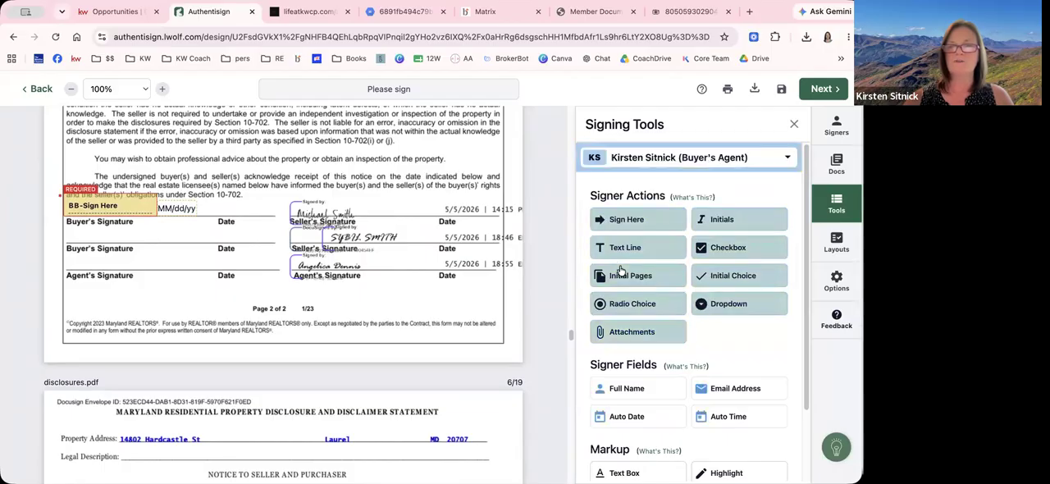
mouse_move(620, 219)
left_mouse_down()
mouse_move(47, 279)
mouse_move(69, 251)
left_mouse_up()
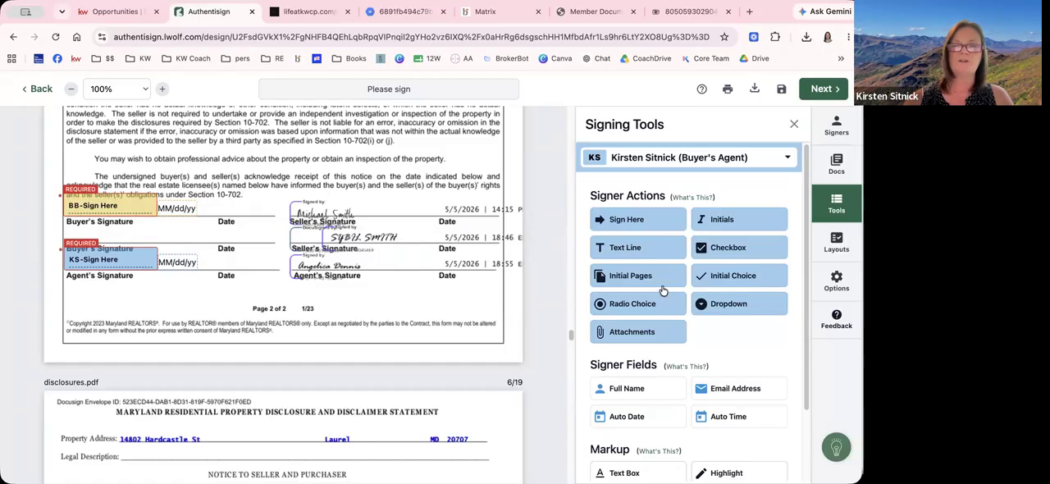
Finalize the signing setup with the default expiration and reminder options, and send the signing invitations
scroll(605, 354, "down", 3)
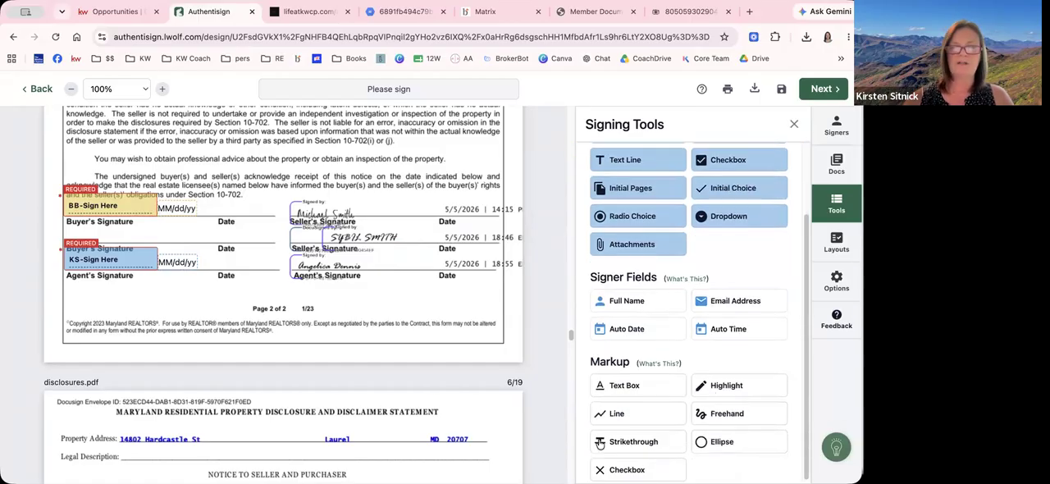
scroll(585, 384, "up", 3)
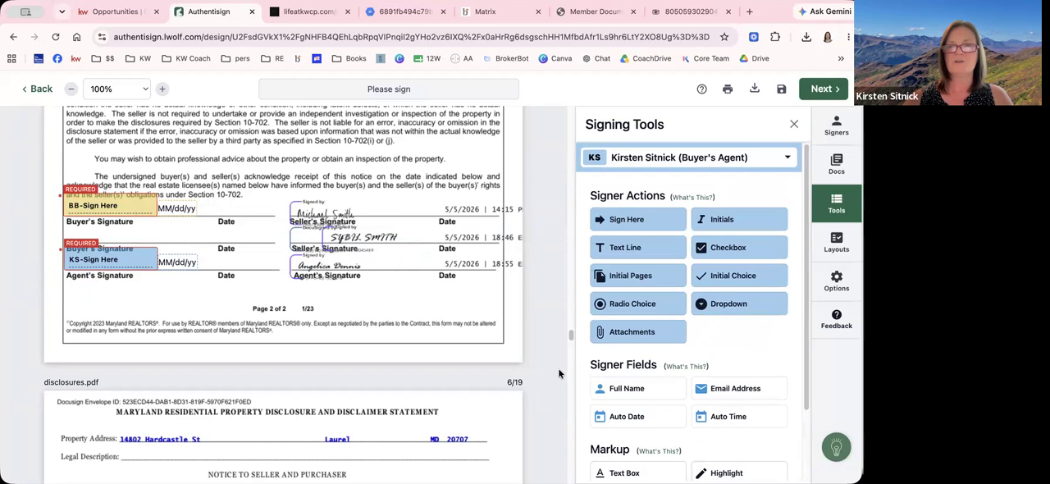
scroll(574, 336, "up", 3)
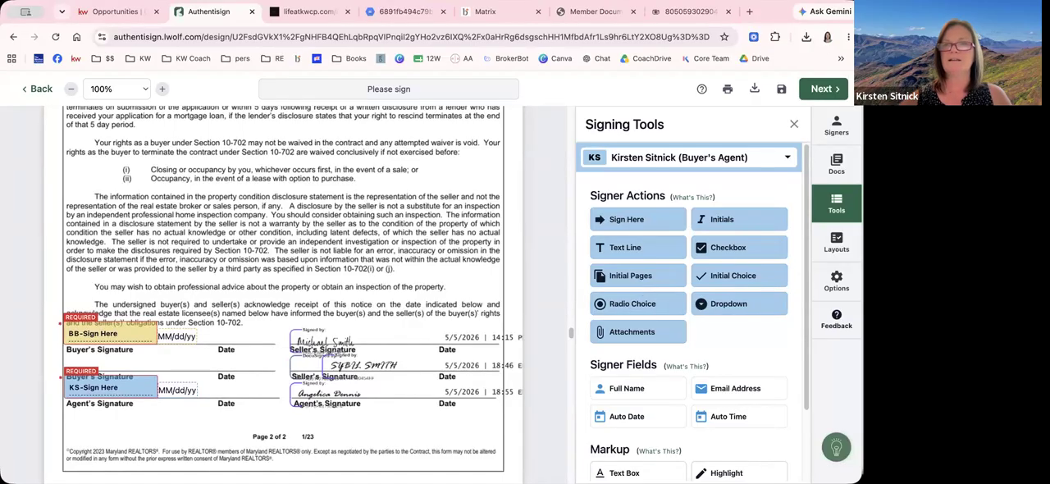
left_click(824, 91)
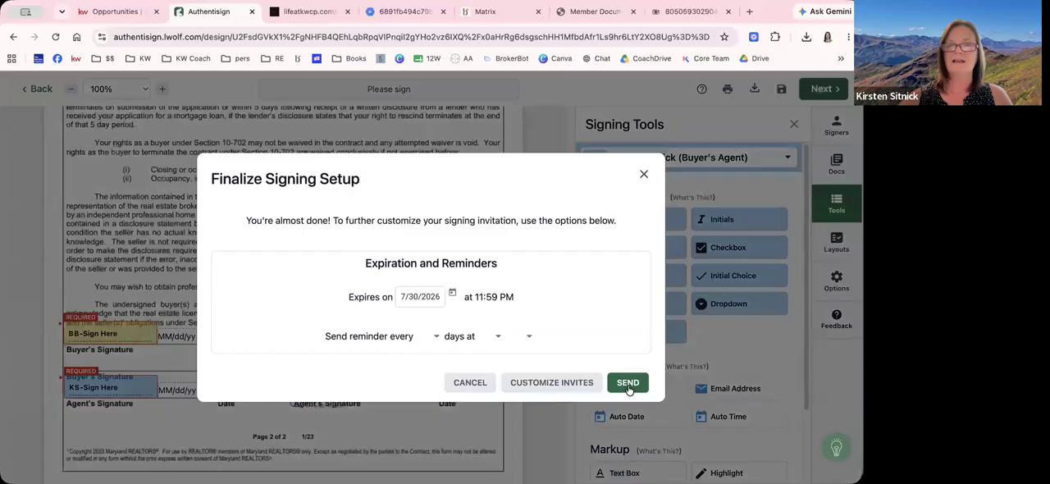
left_click(628, 382)
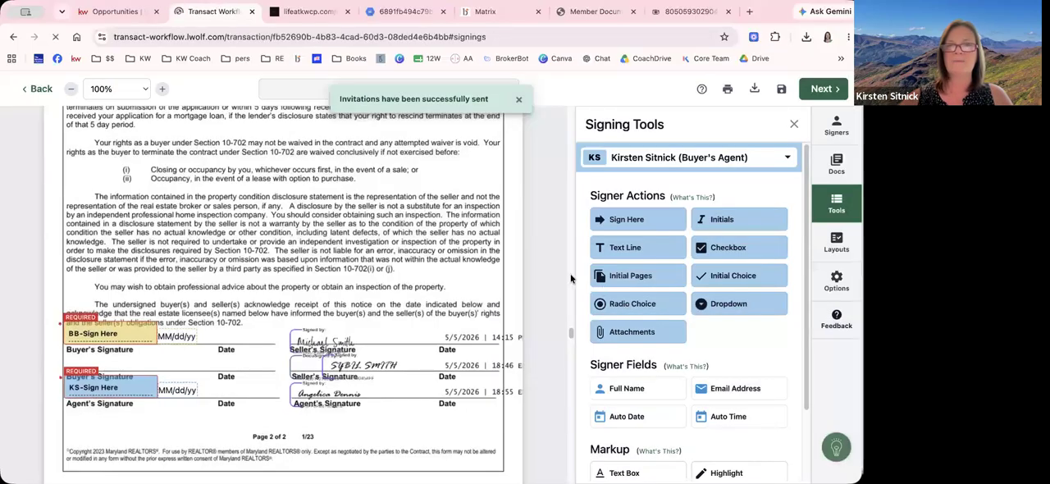